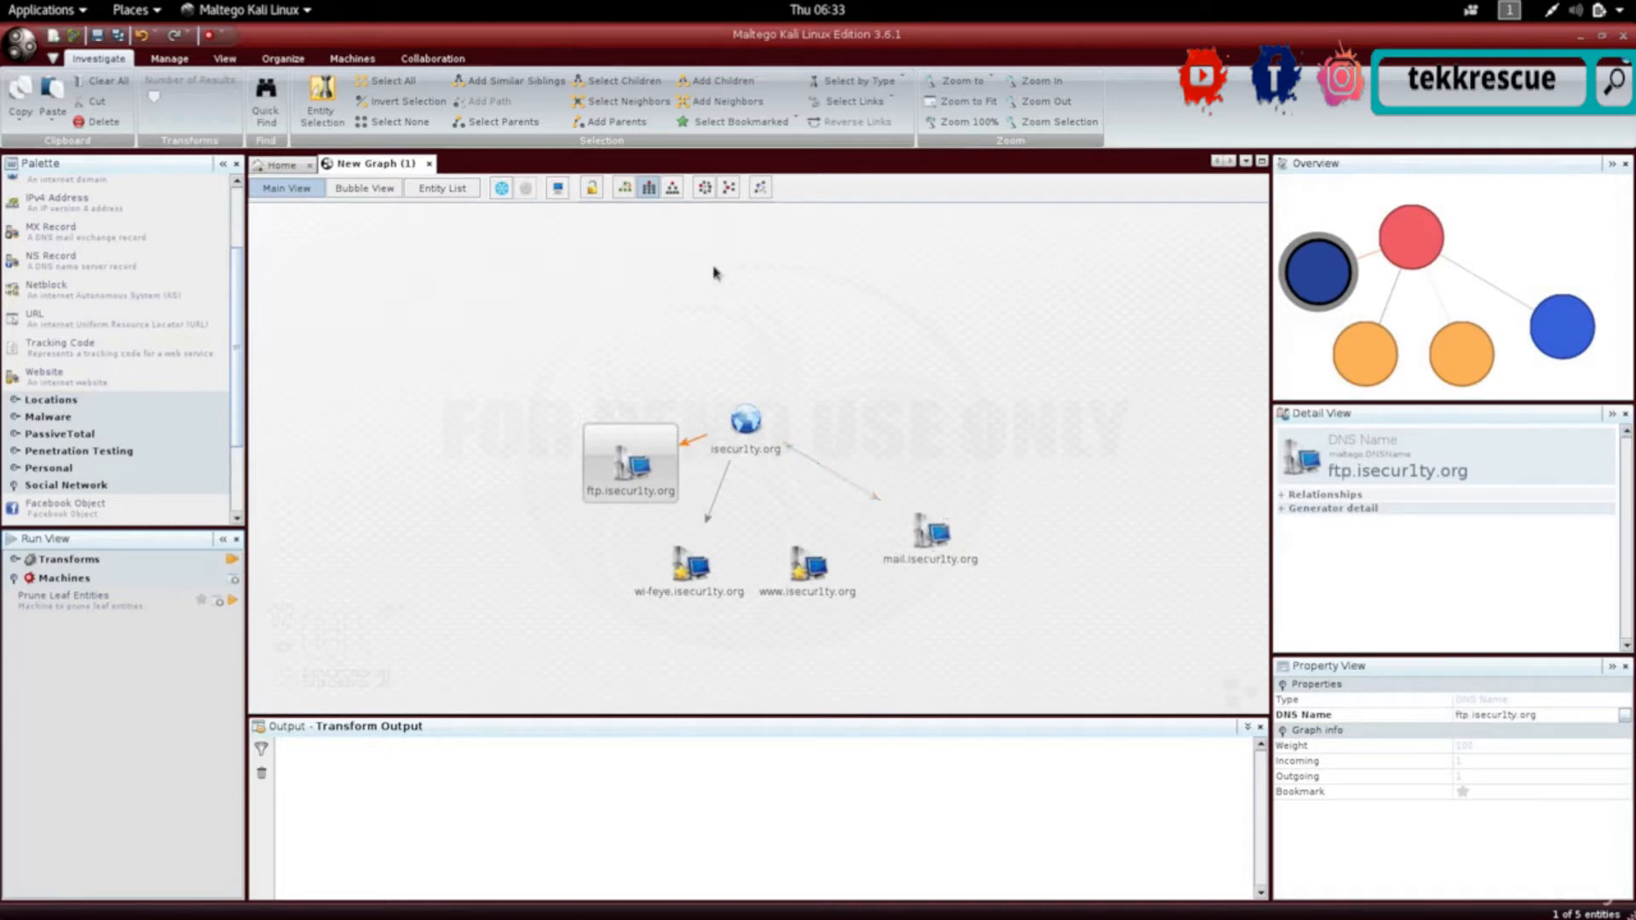
- Rearrange the isecur1ty.org graph with two automatic layouts, ending with a radial arrangement around the domain
left_click(818, 594)
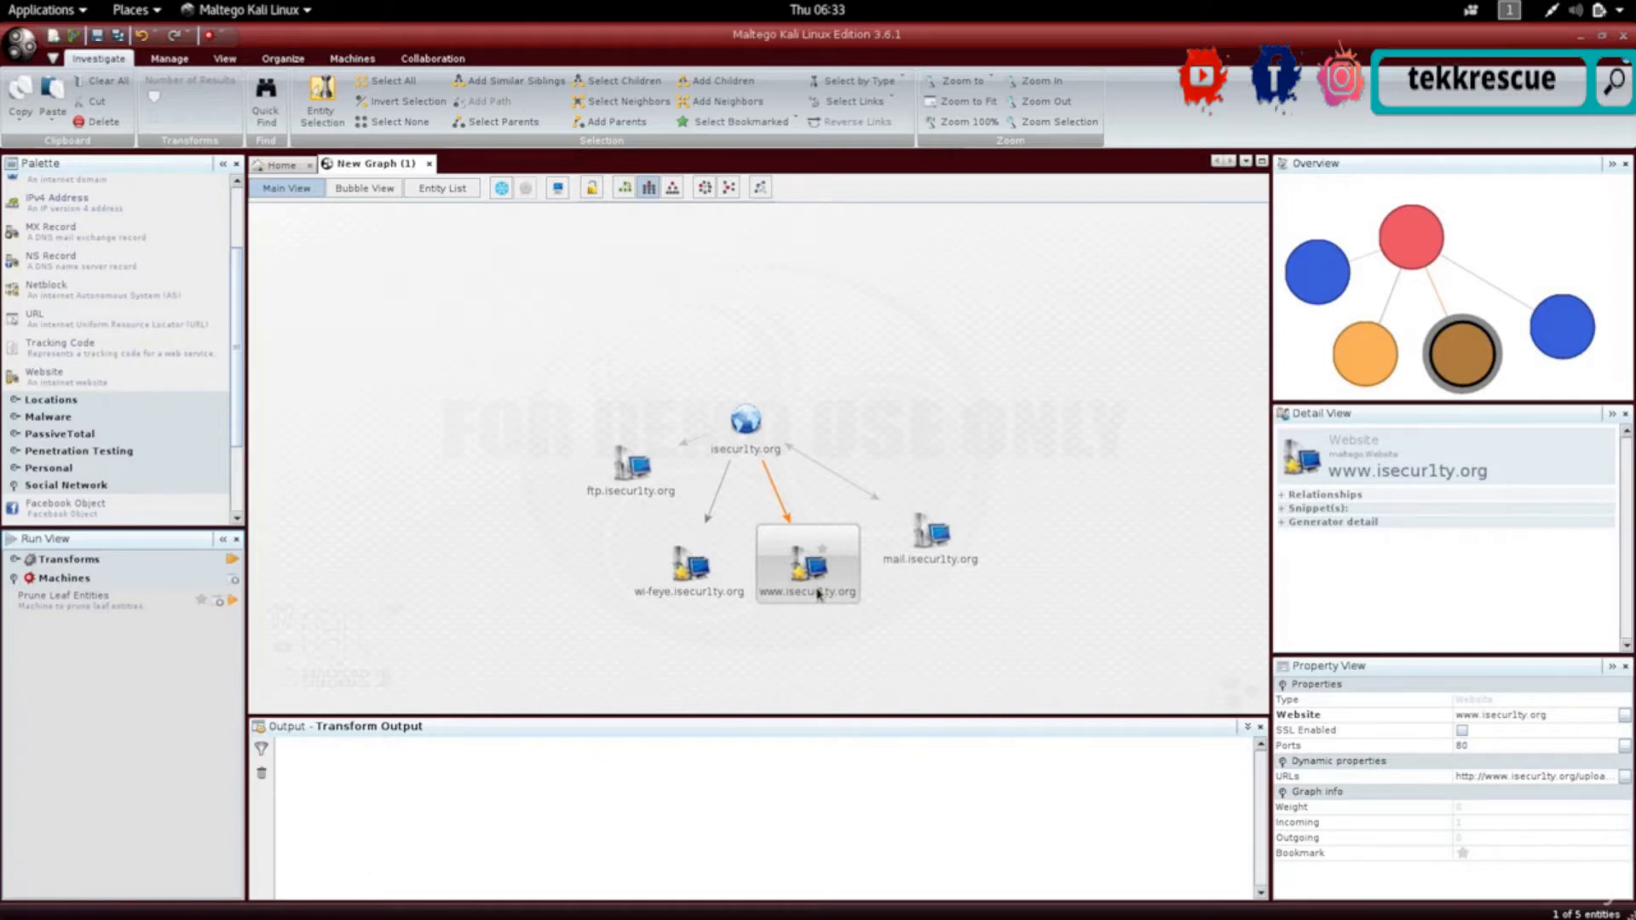
left_click(672, 189)
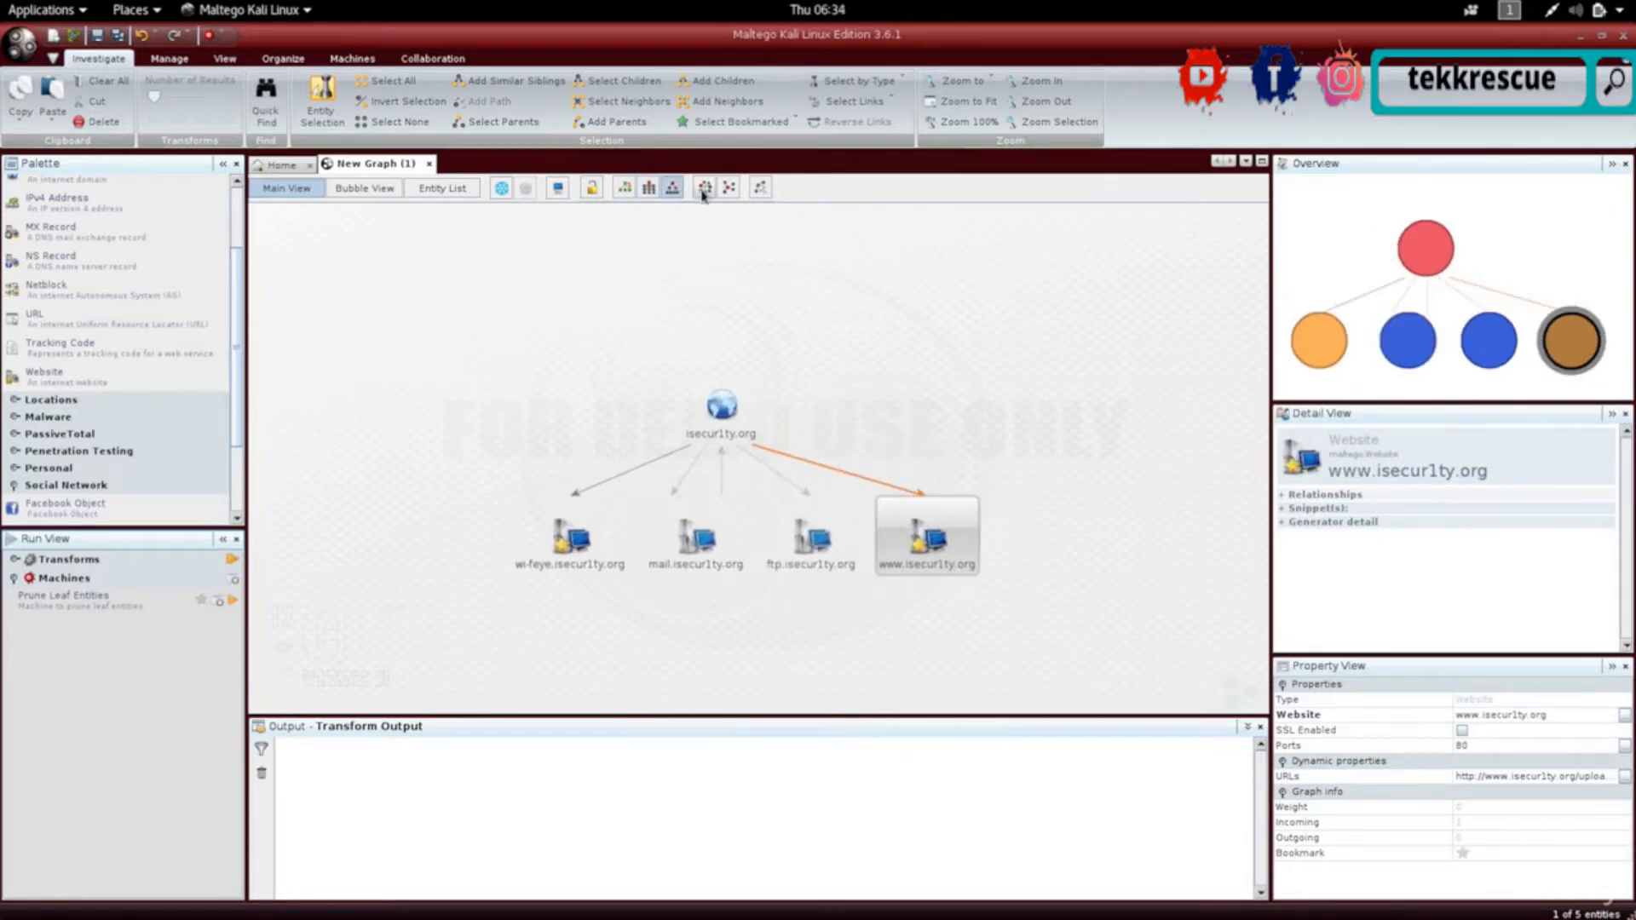
left_click(704, 188)
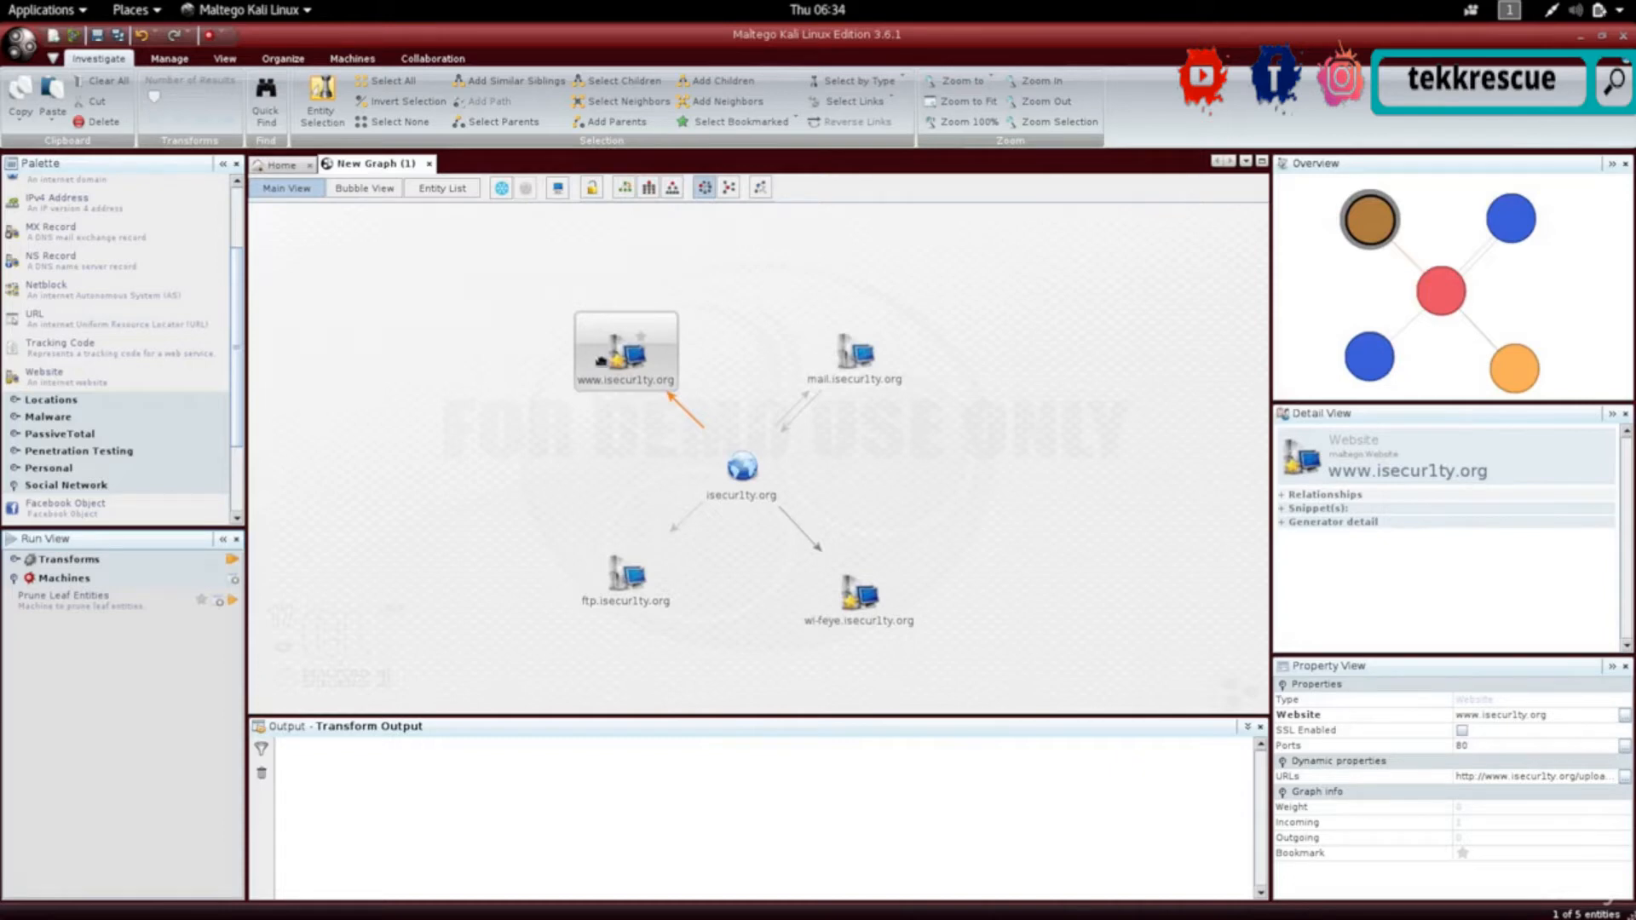
left_click_drag(626, 351, 498, 606)
left_click(619, 588)
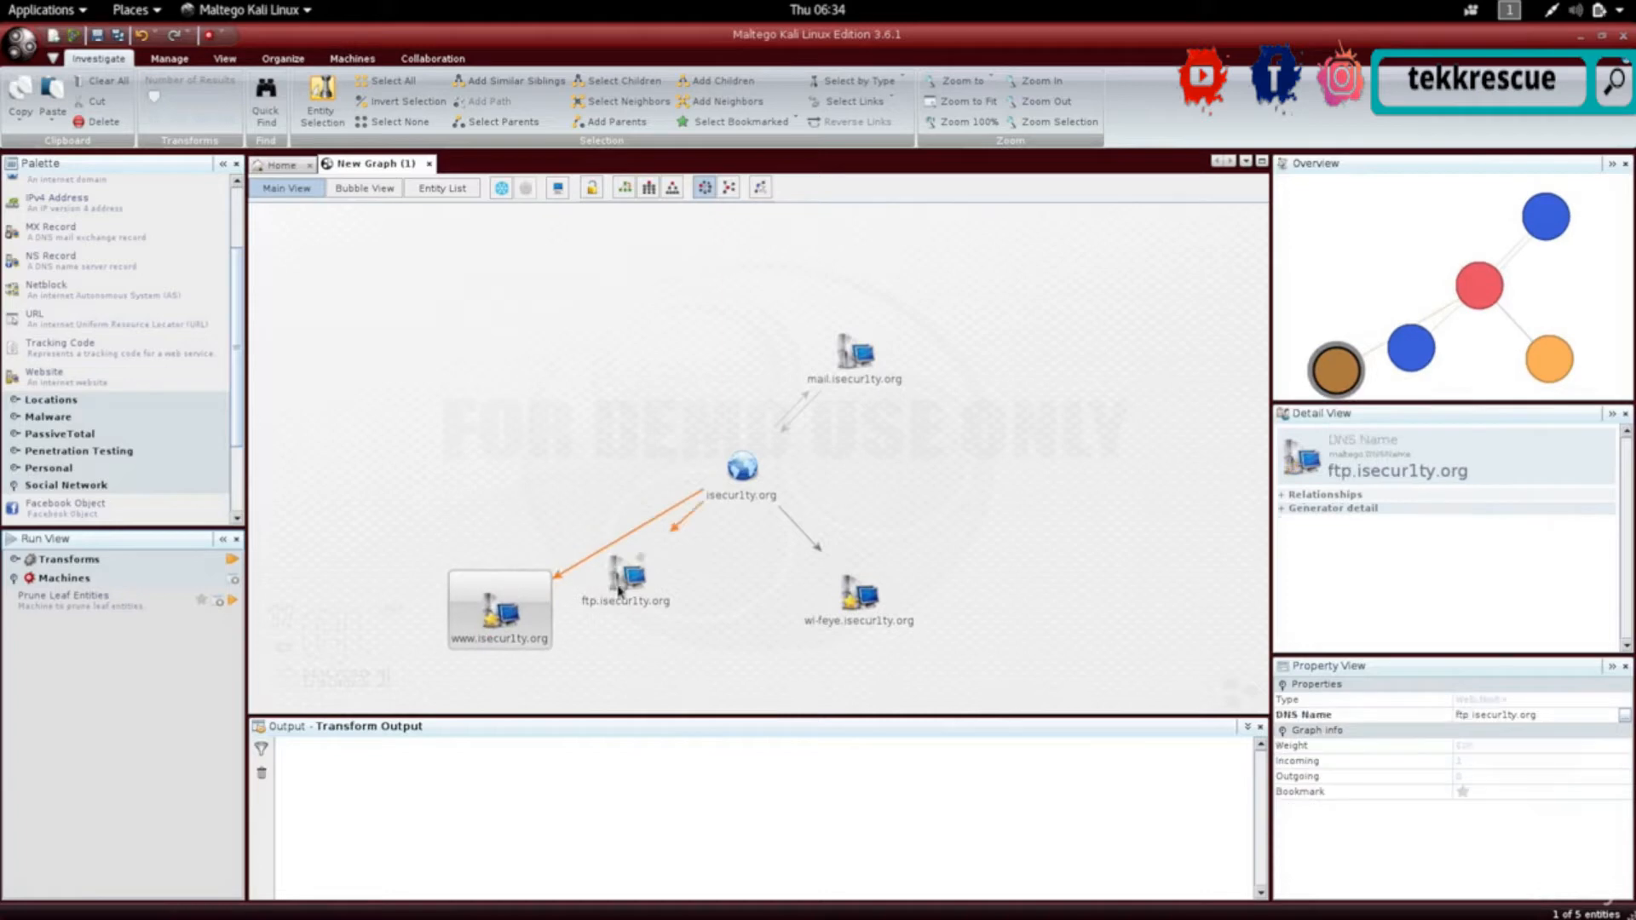
left_click_drag(619, 590, 565, 376)
left_click(485, 629)
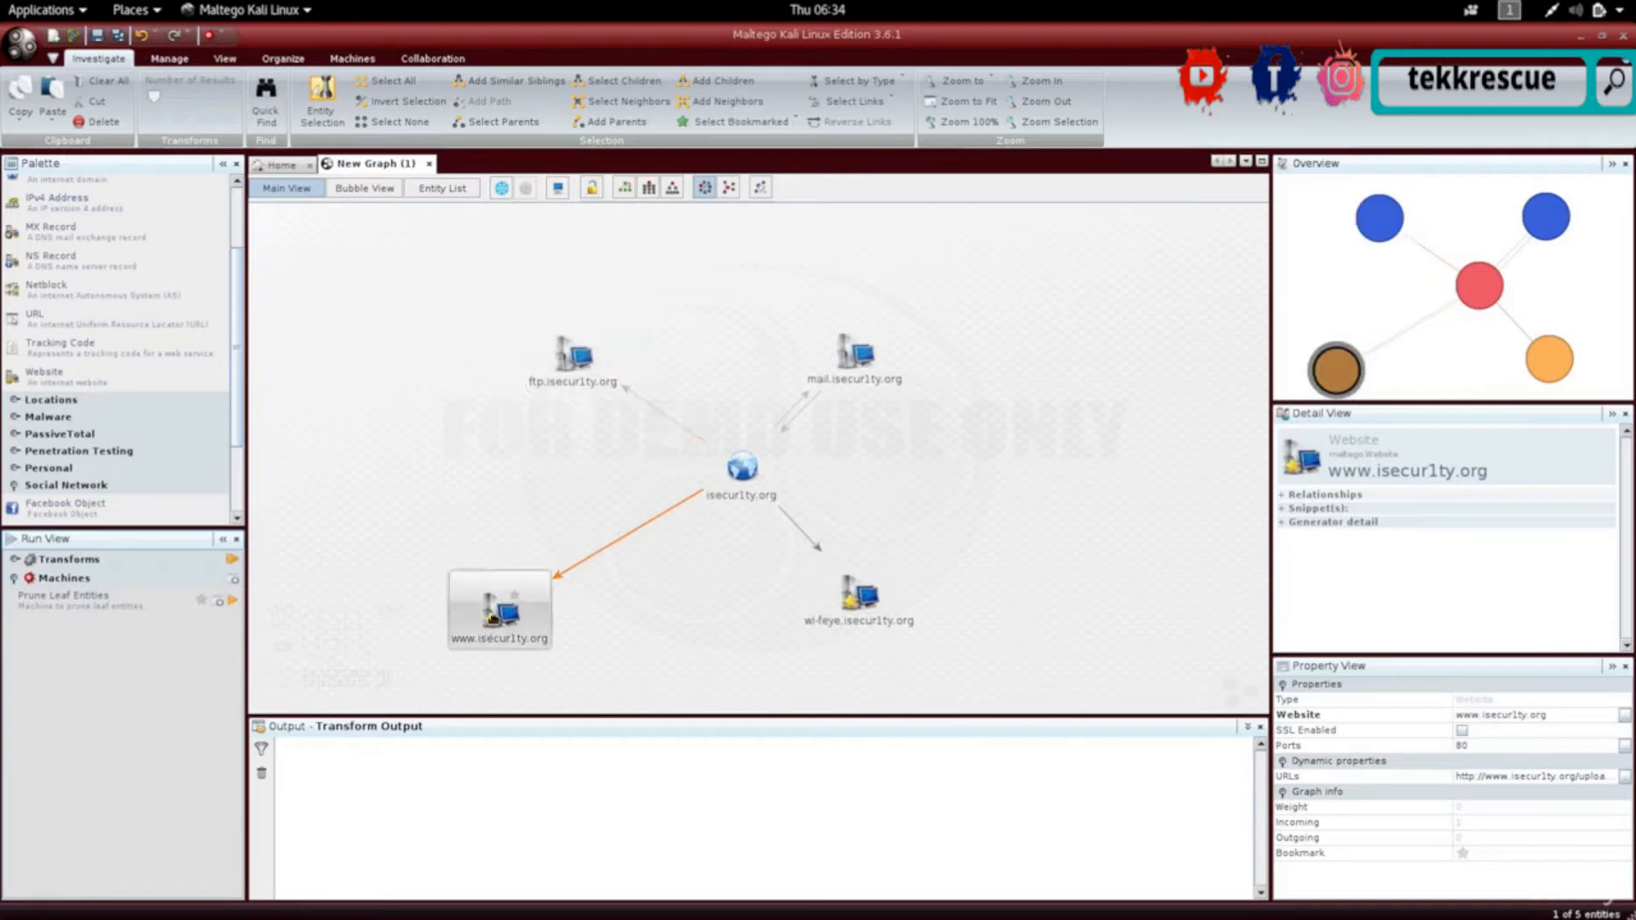
right_click(494, 622)
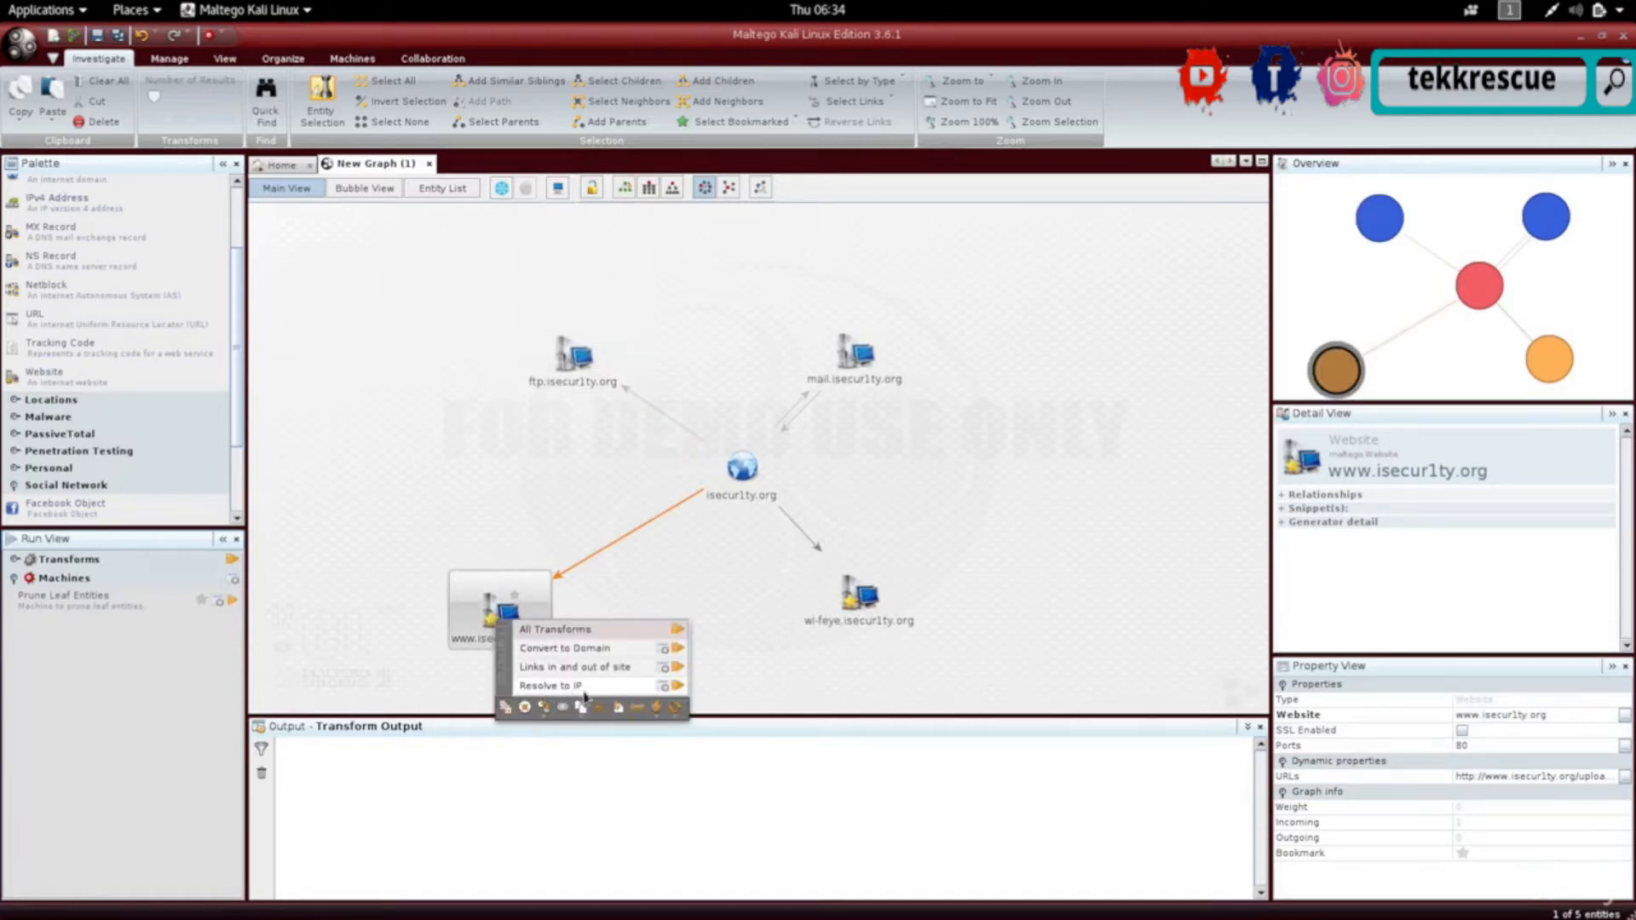
left_click(675, 686)
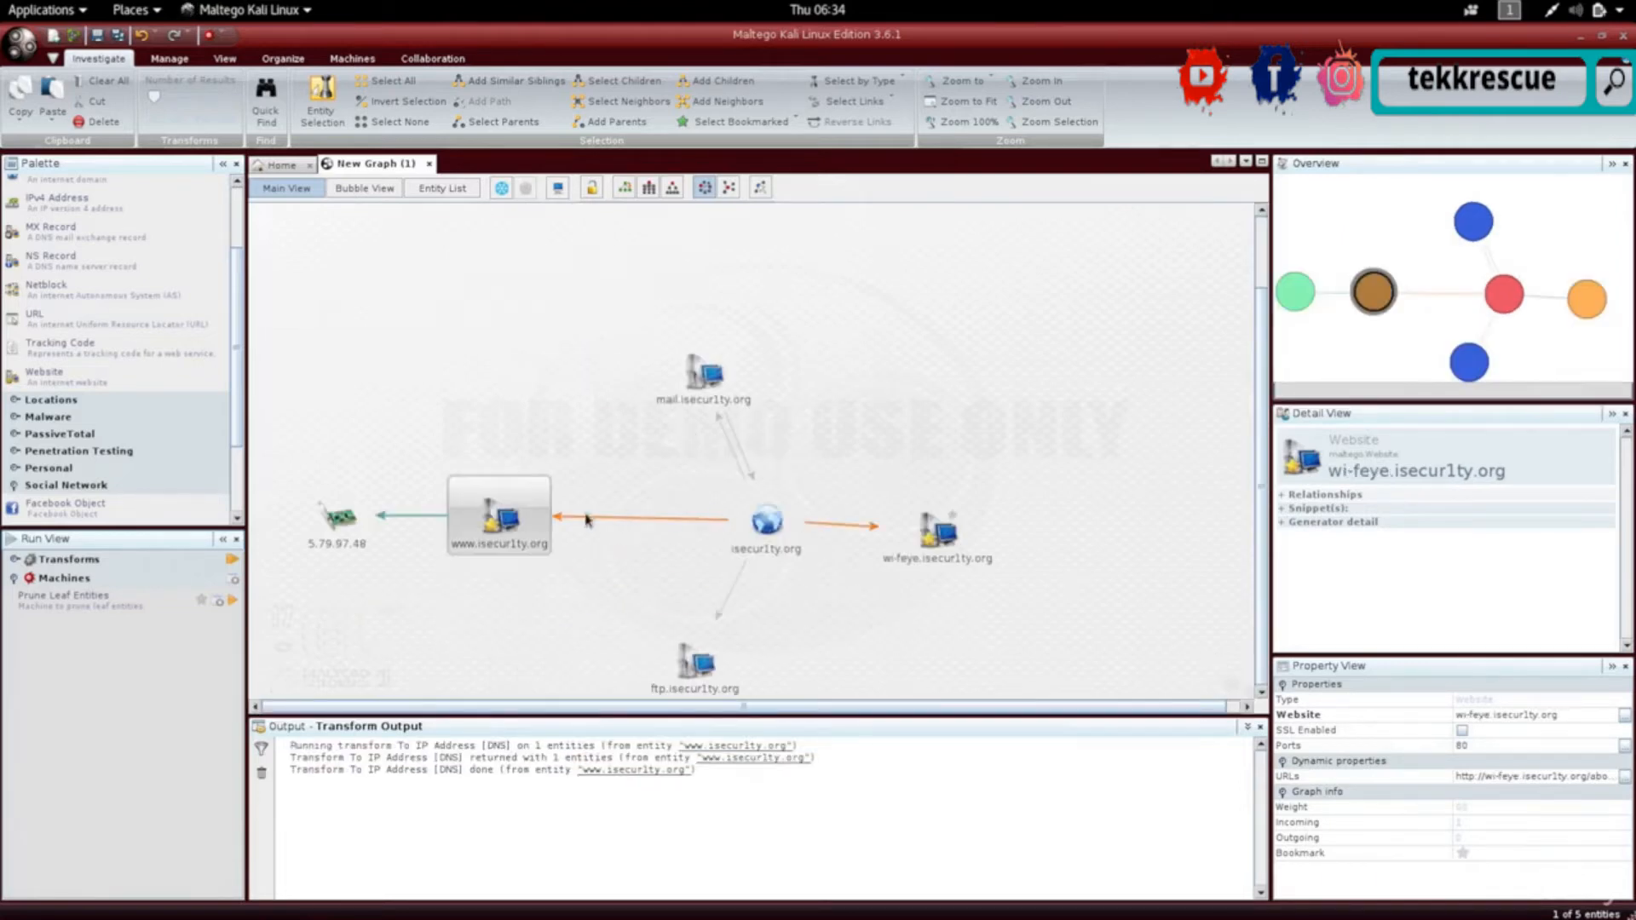
- Run the DNS from IP transform on the 5.79.97.48 IP address entity
left_click(345, 518)
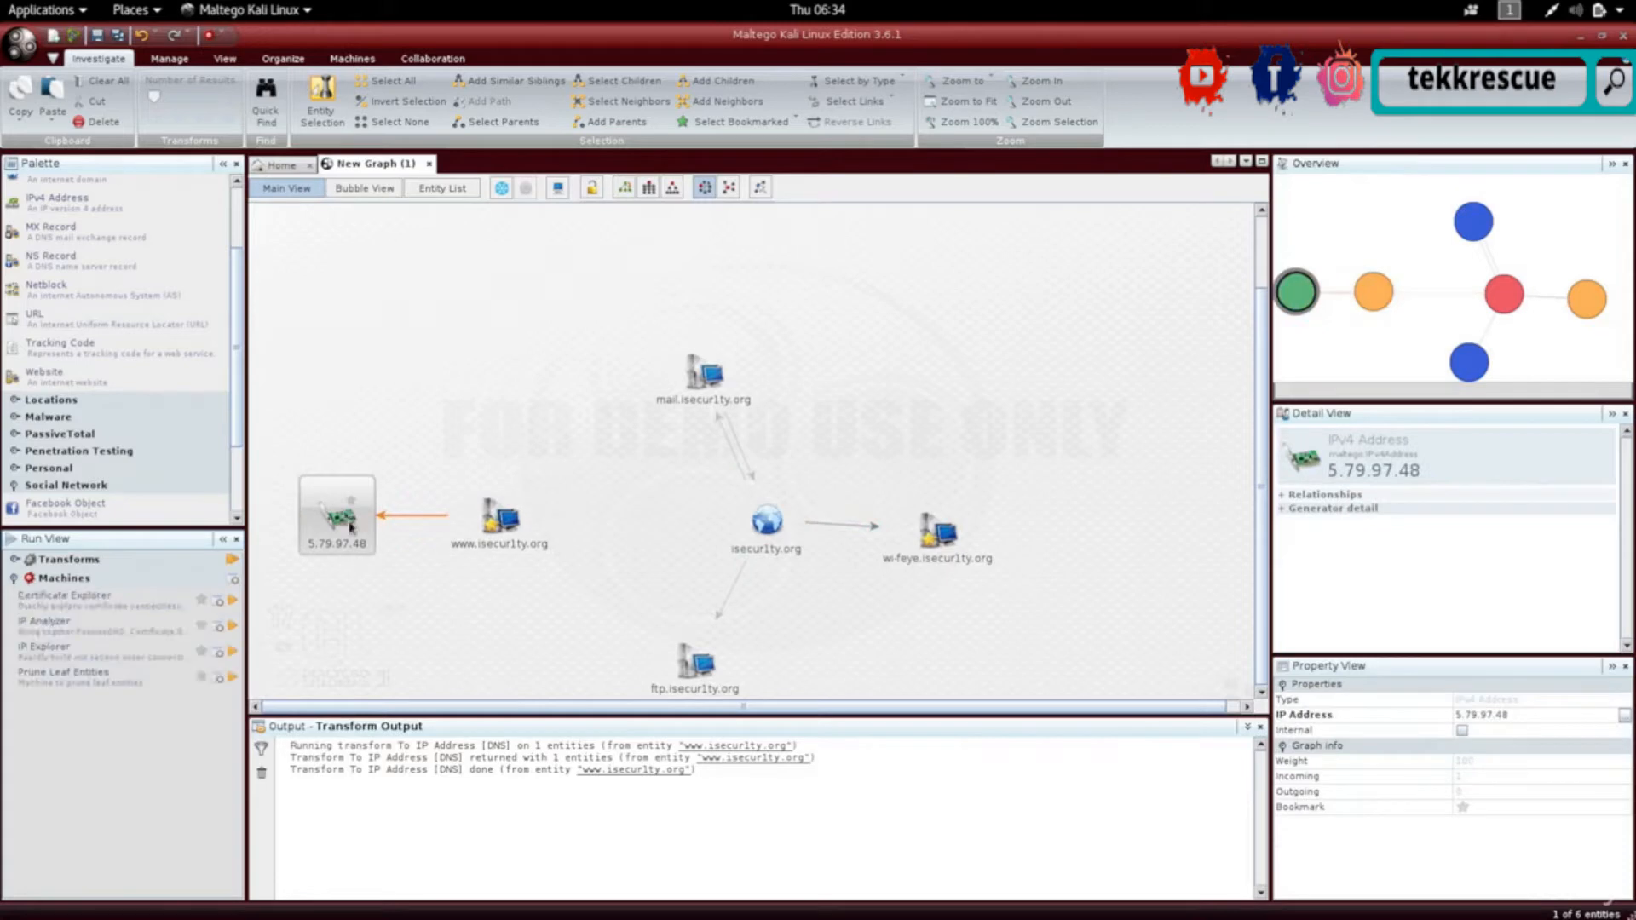
left_click(471, 541)
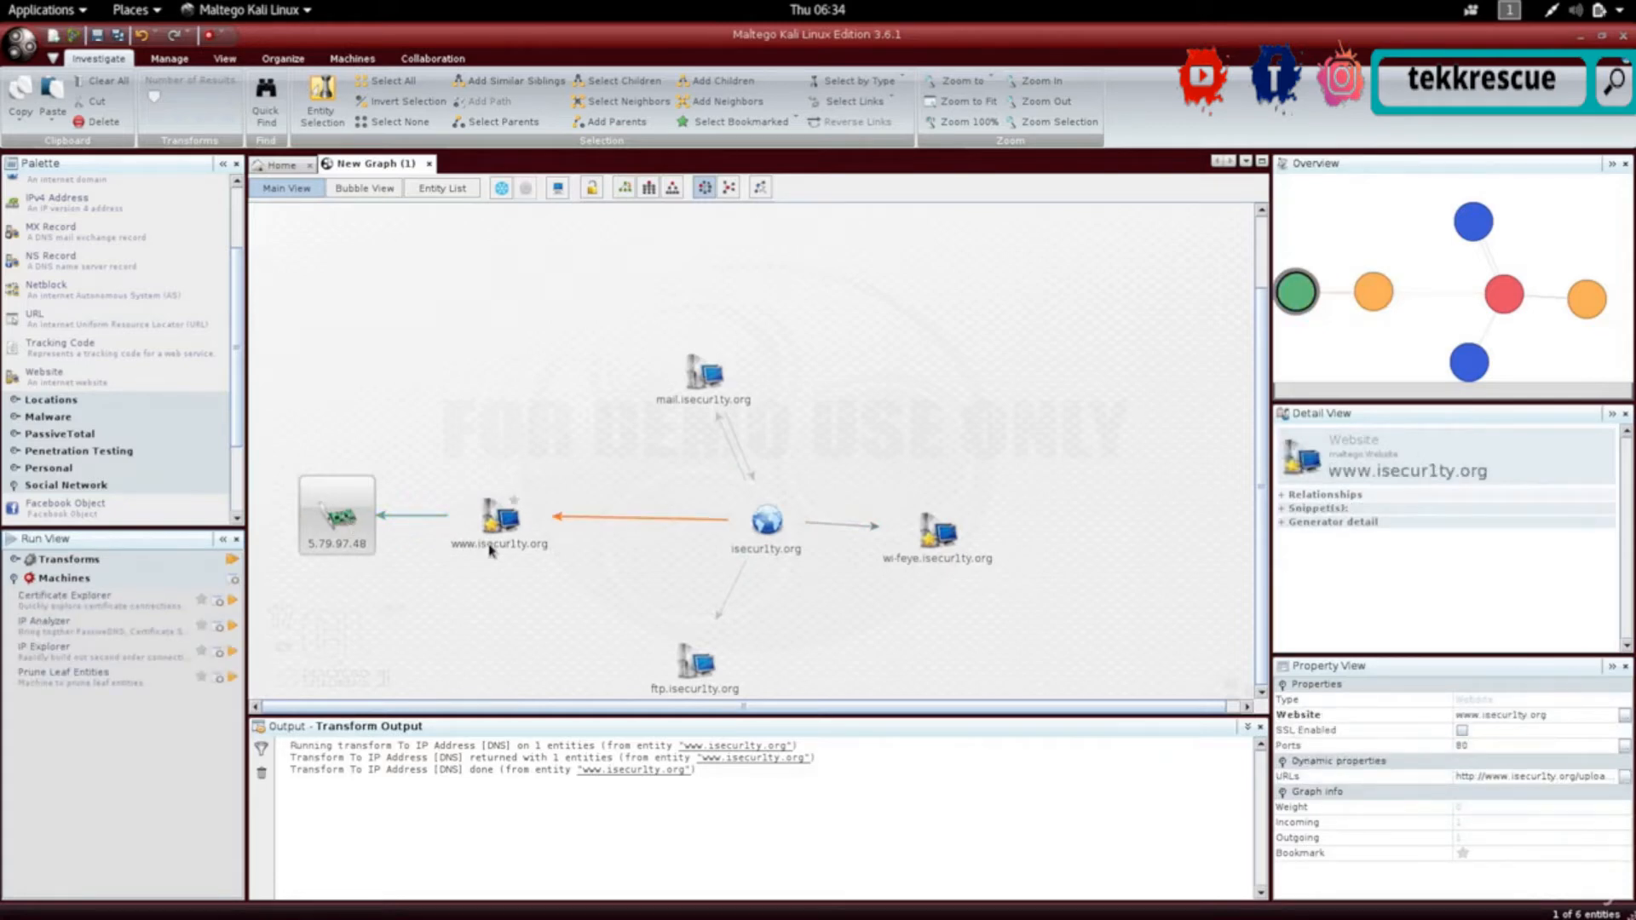
left_click(342, 530)
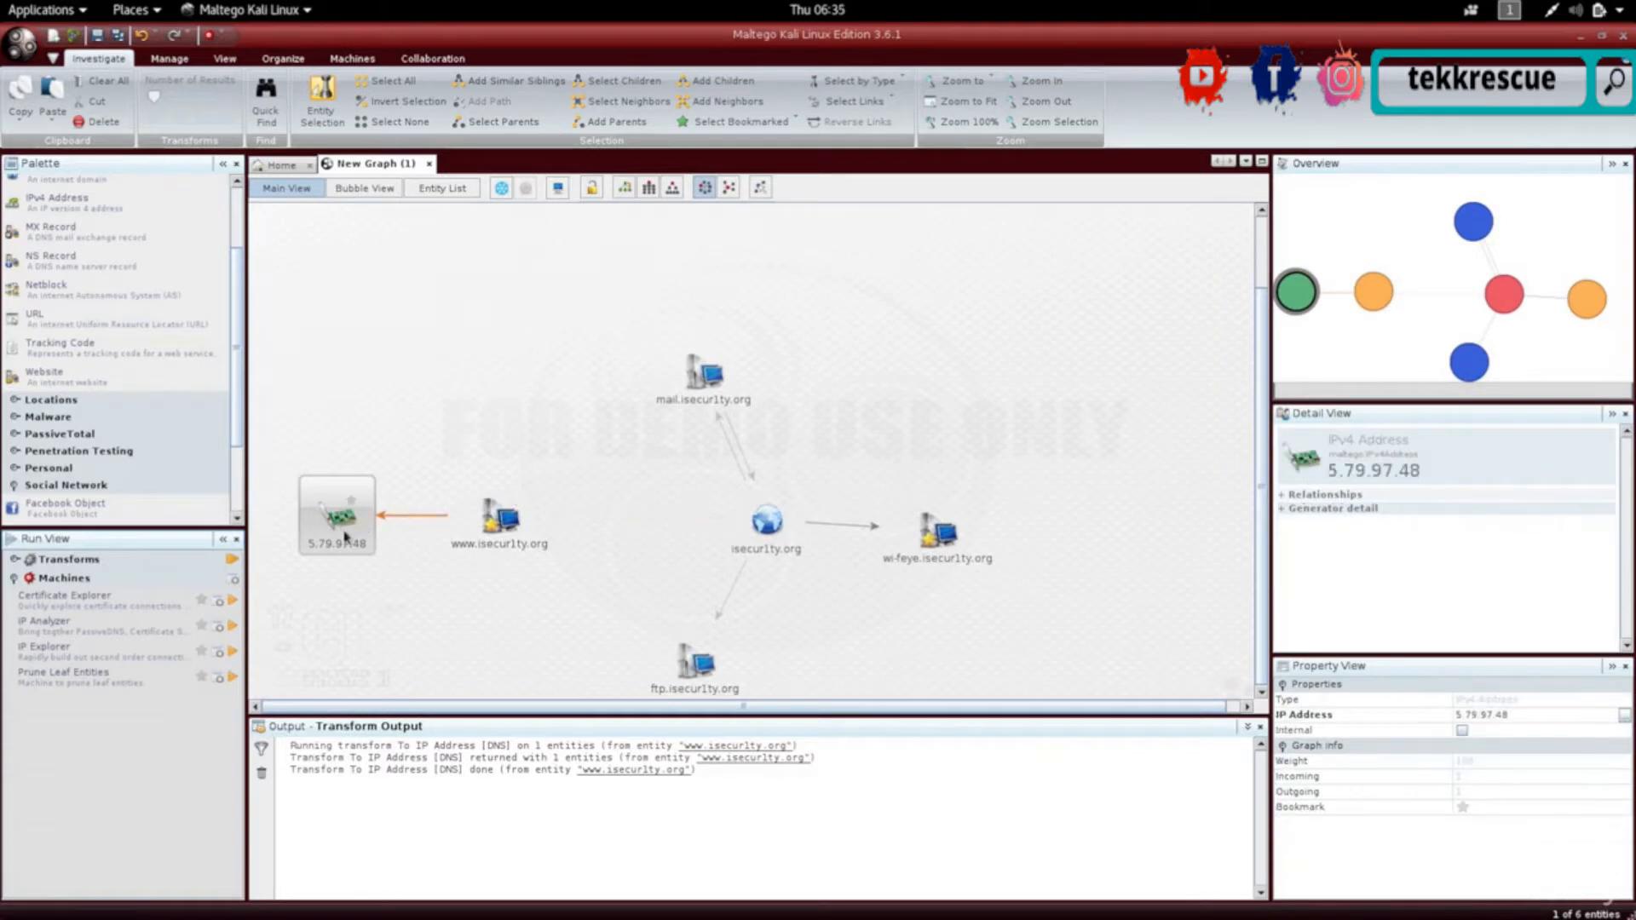
right_click(346, 534)
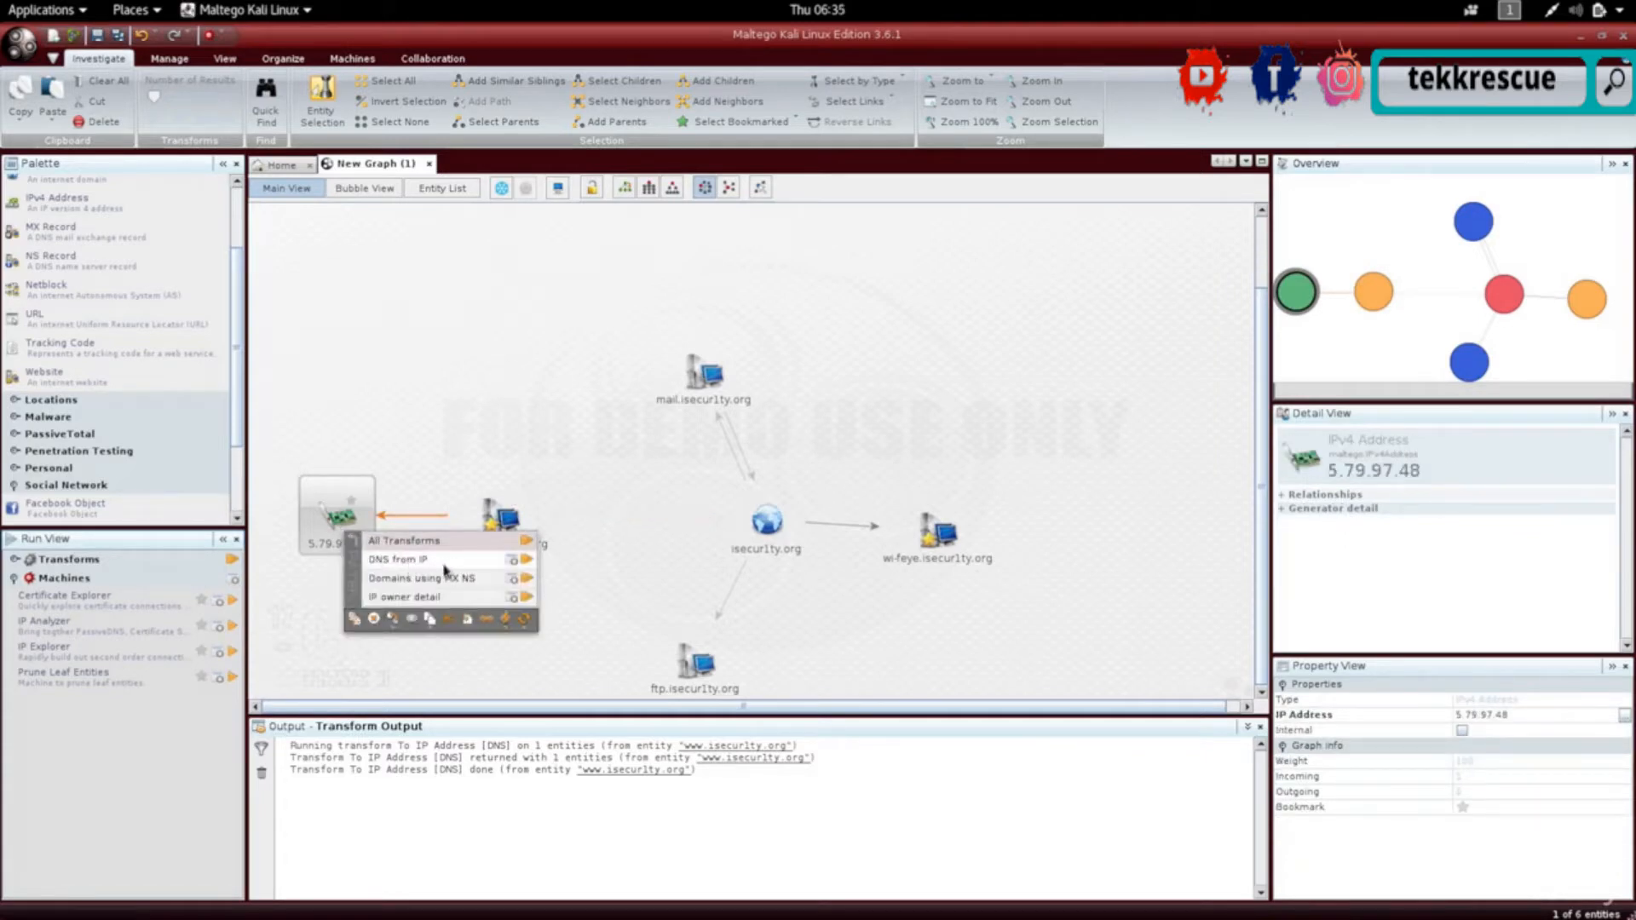
left_click(527, 564)
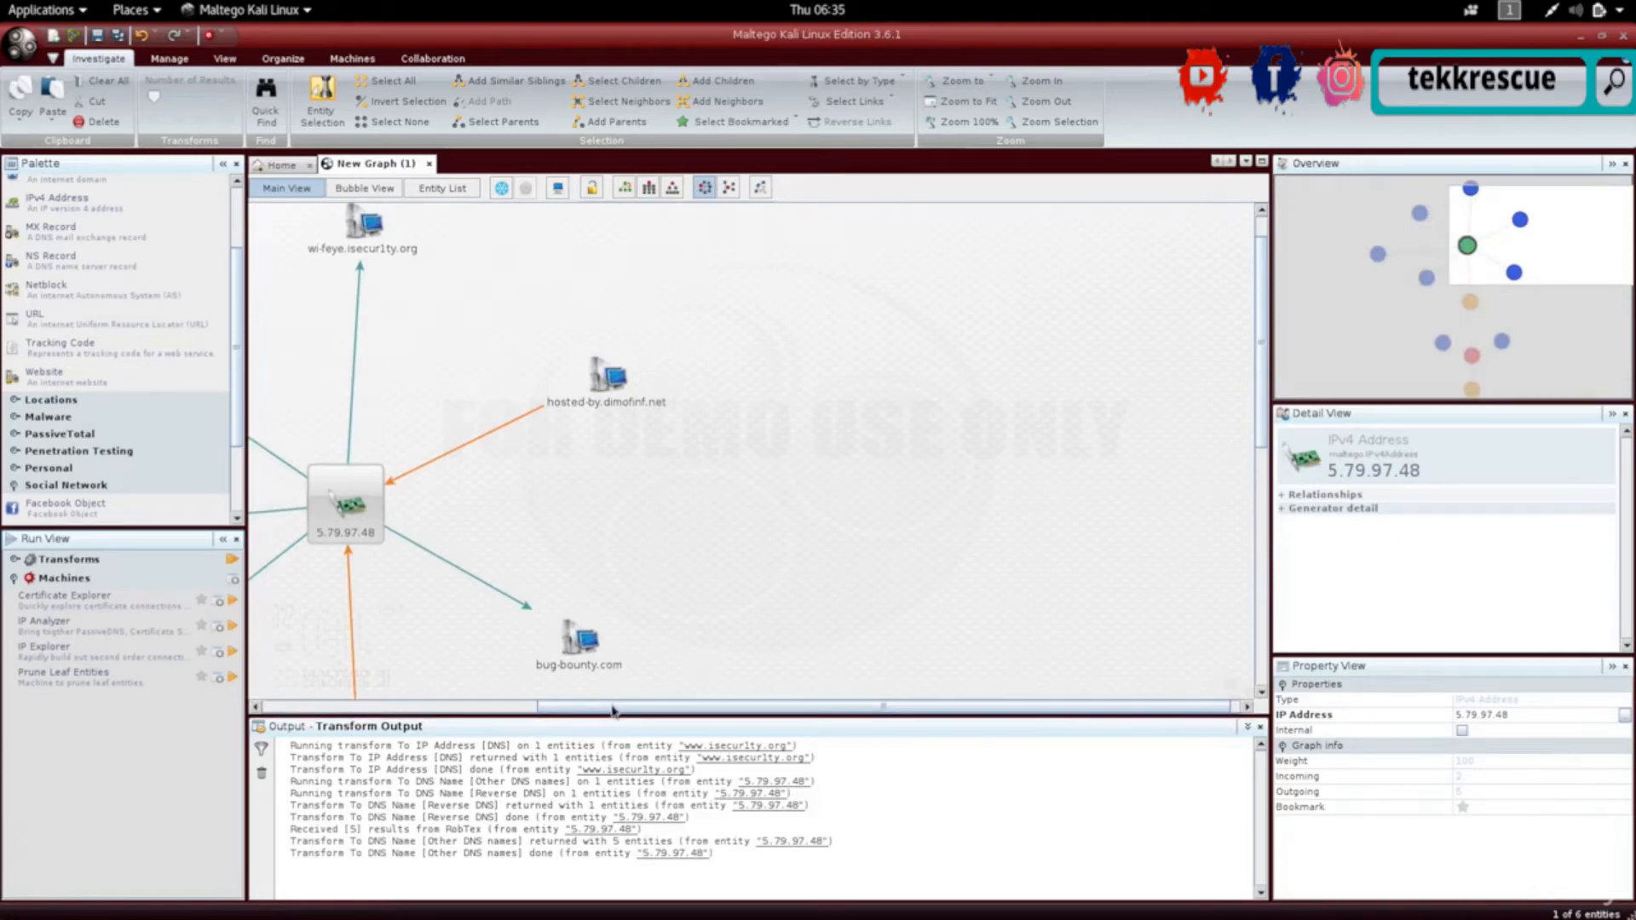
- Enlarge the graph area by shrinking the transform output panel and recentring the view on the IP node
left_click_drag(612, 710, 377, 697)
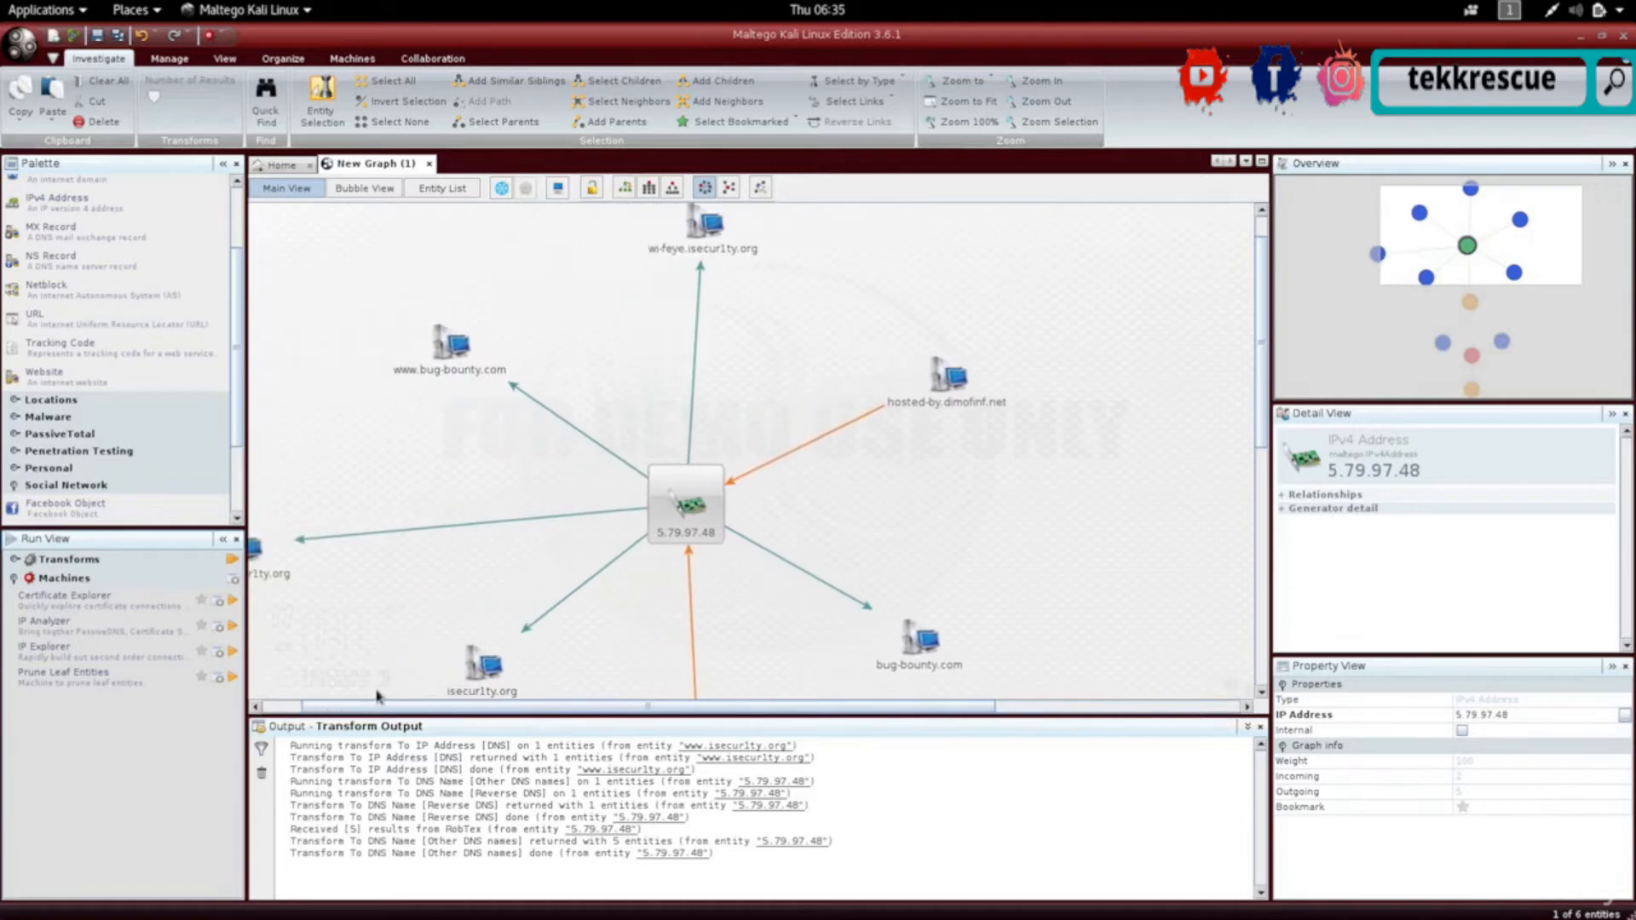
left_click(691, 447)
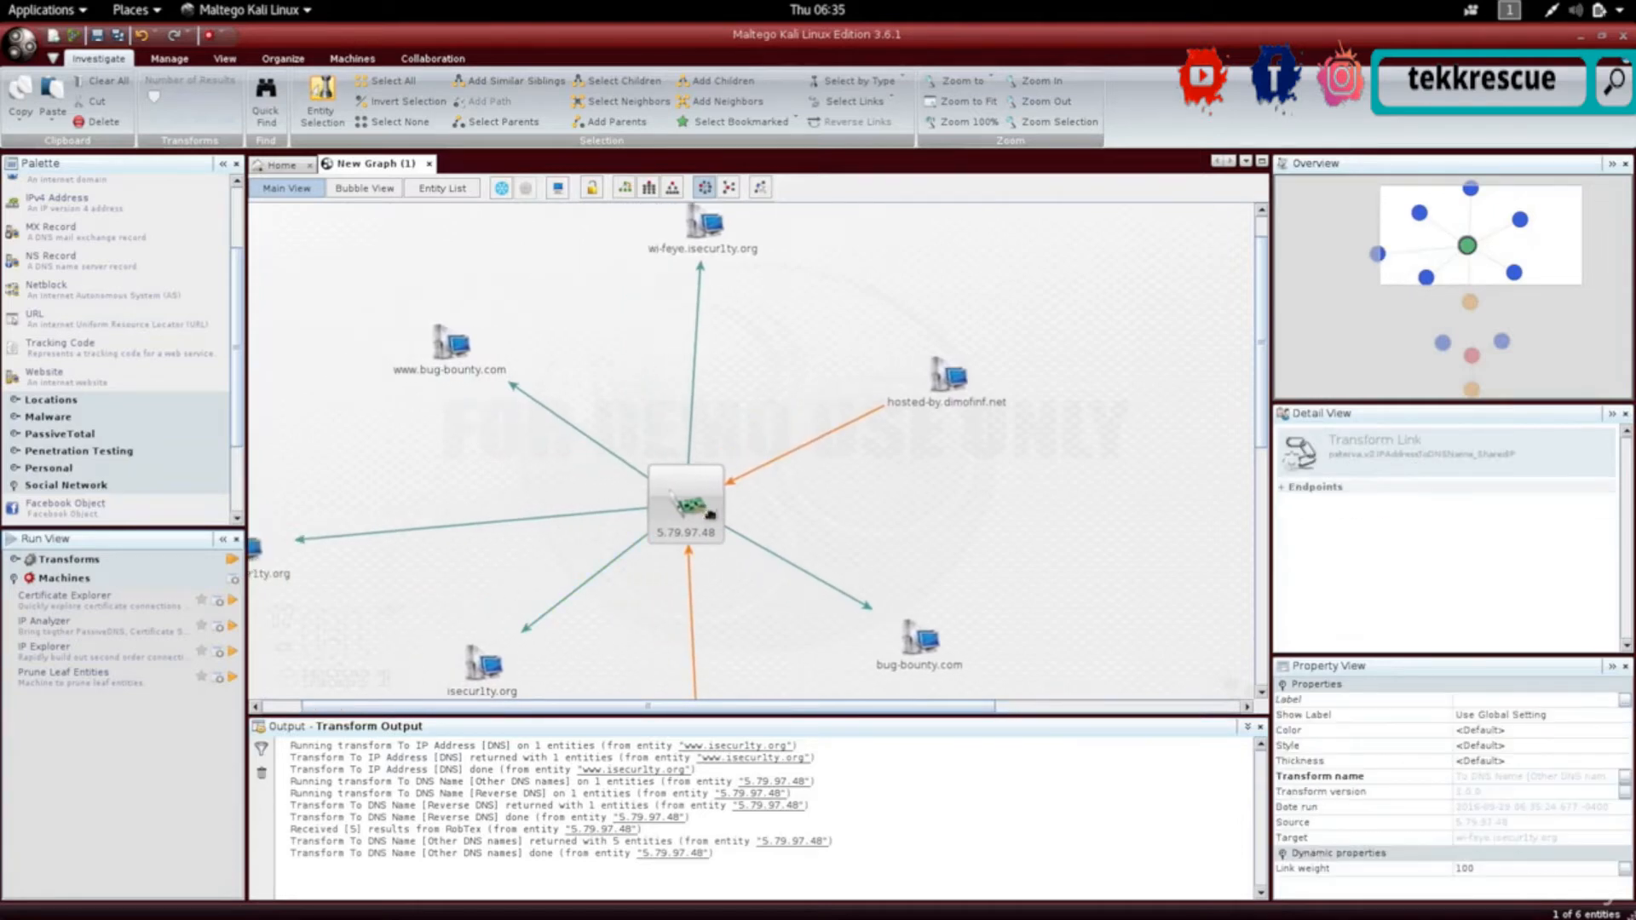
left_click(710, 515)
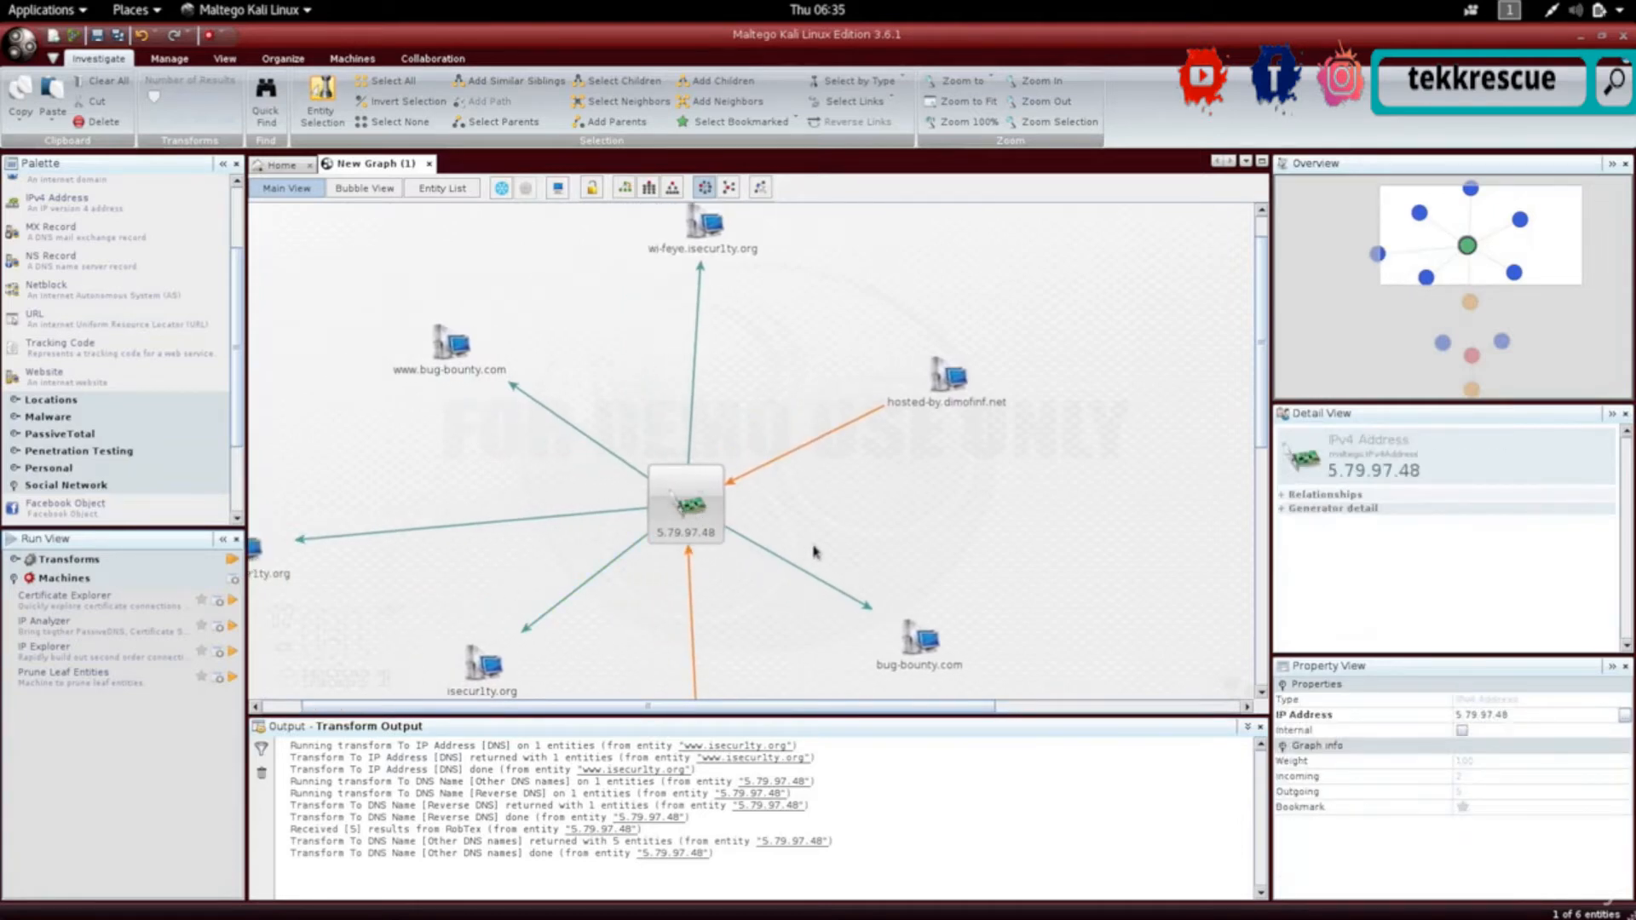
left_click_drag(852, 708, 771, 848)
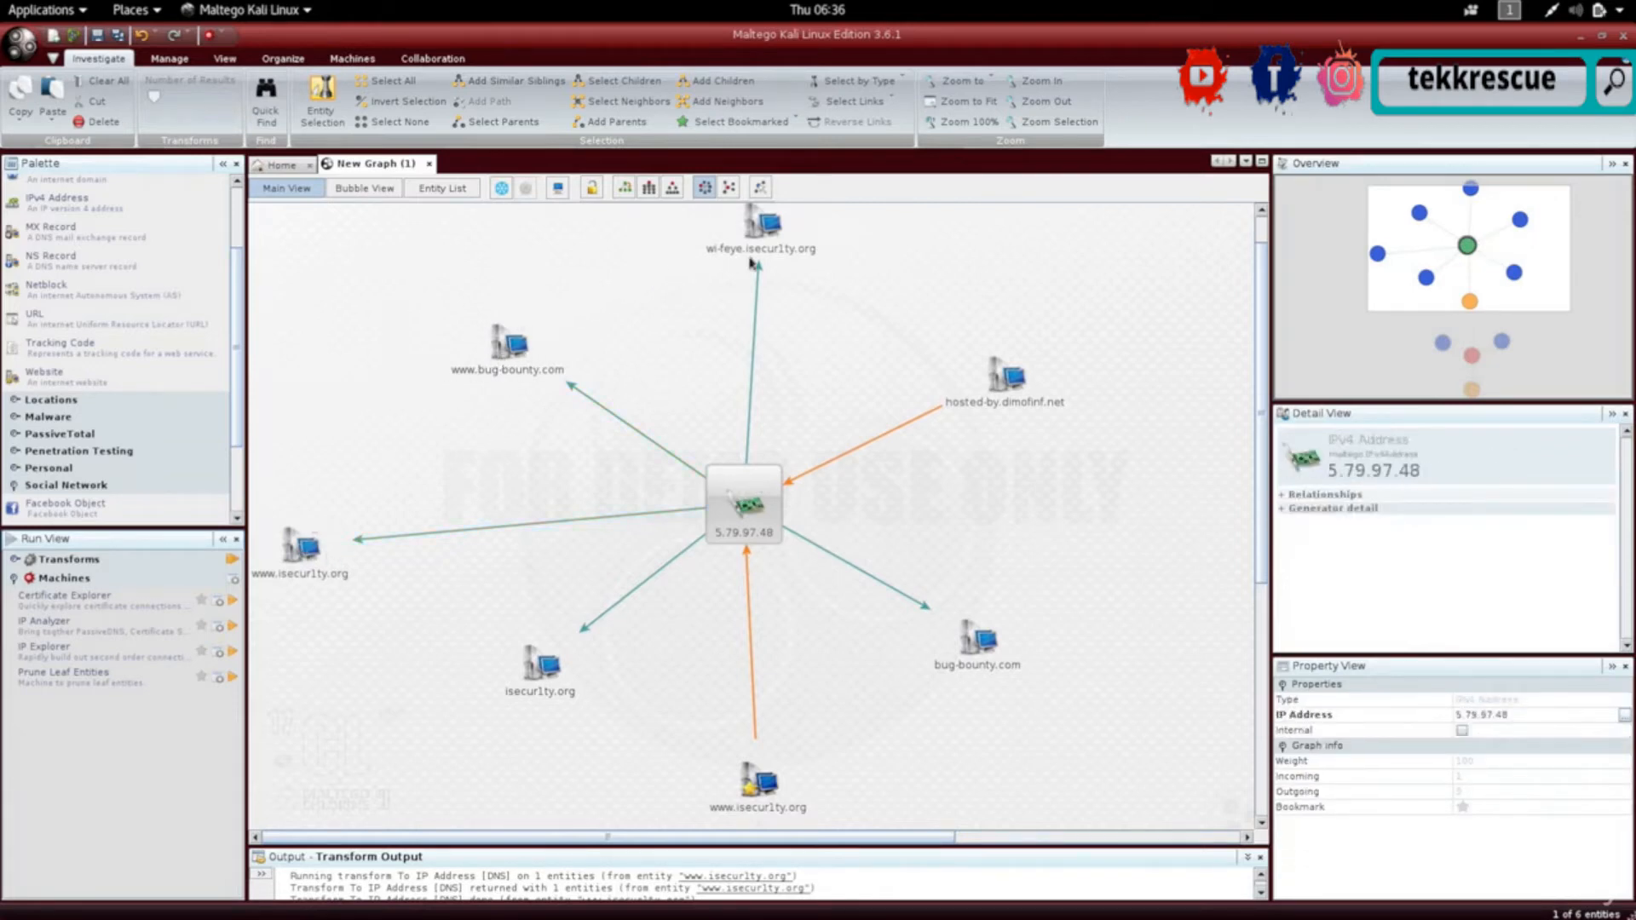
- Inspect the hosted-by.dimofinf.net entity and its DNS Name property
left_click(990, 406)
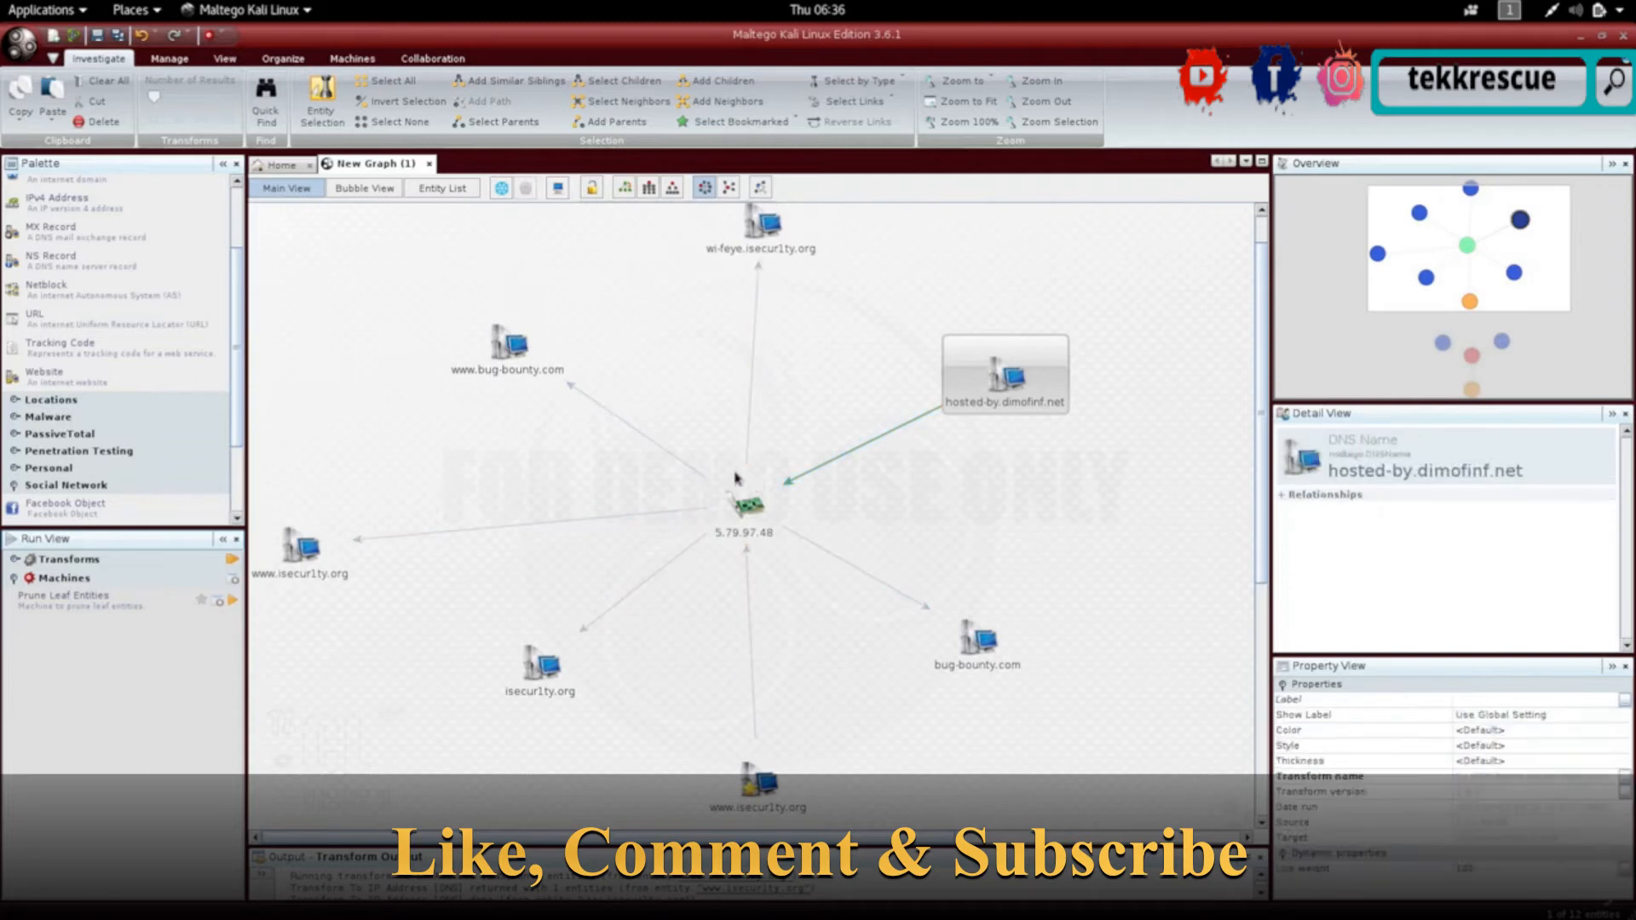
left_click(743, 524)
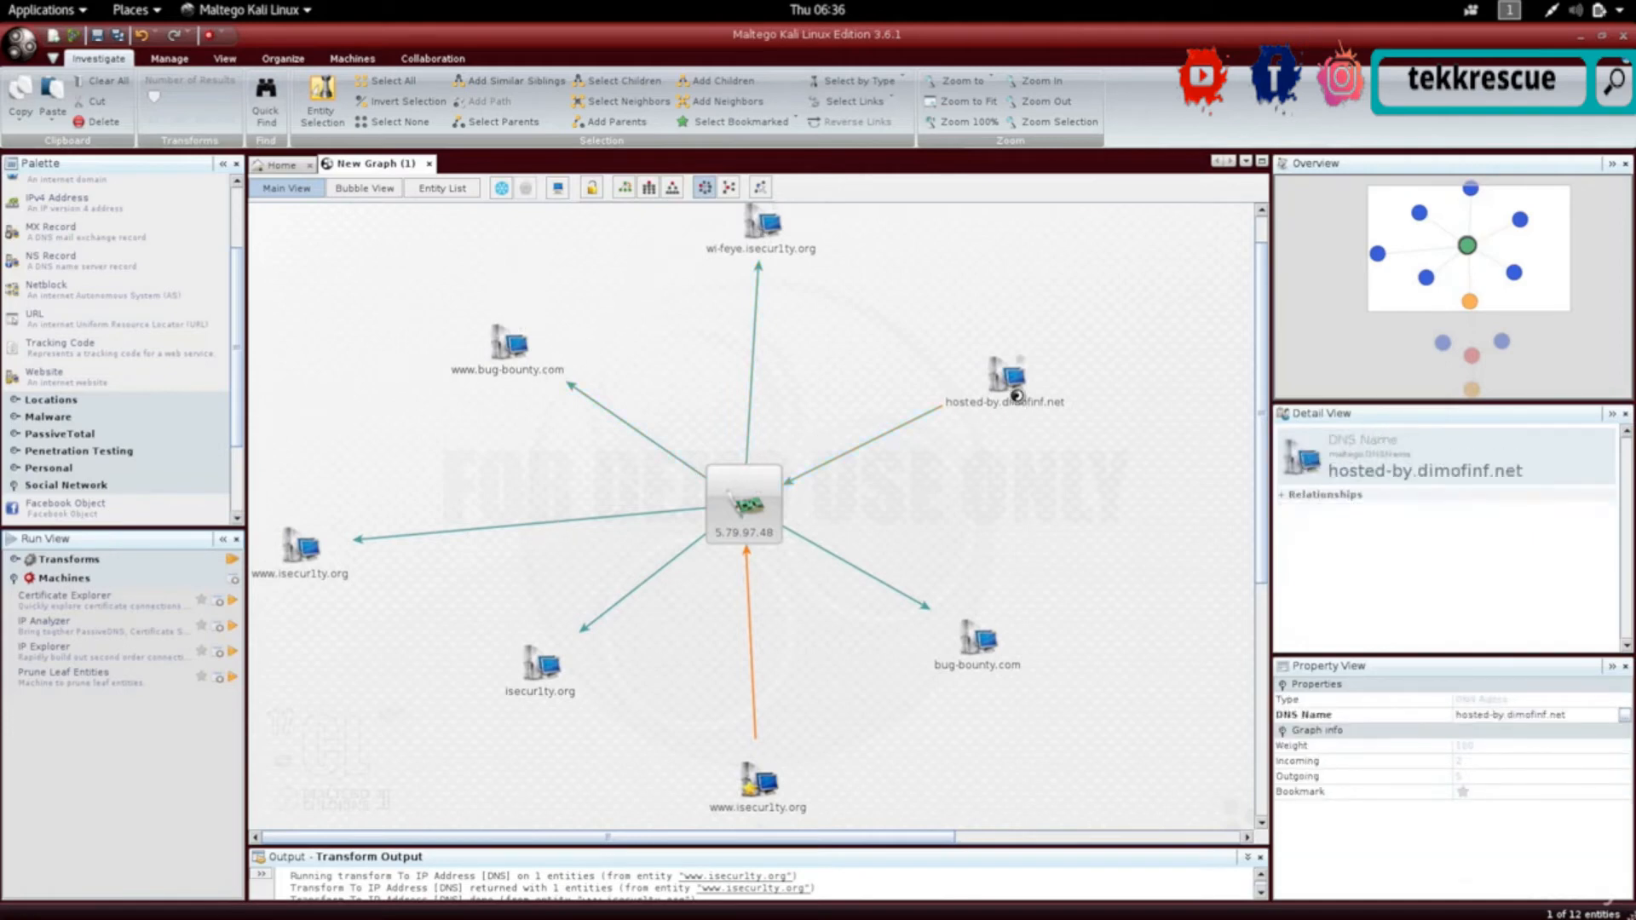
left_click(1018, 400)
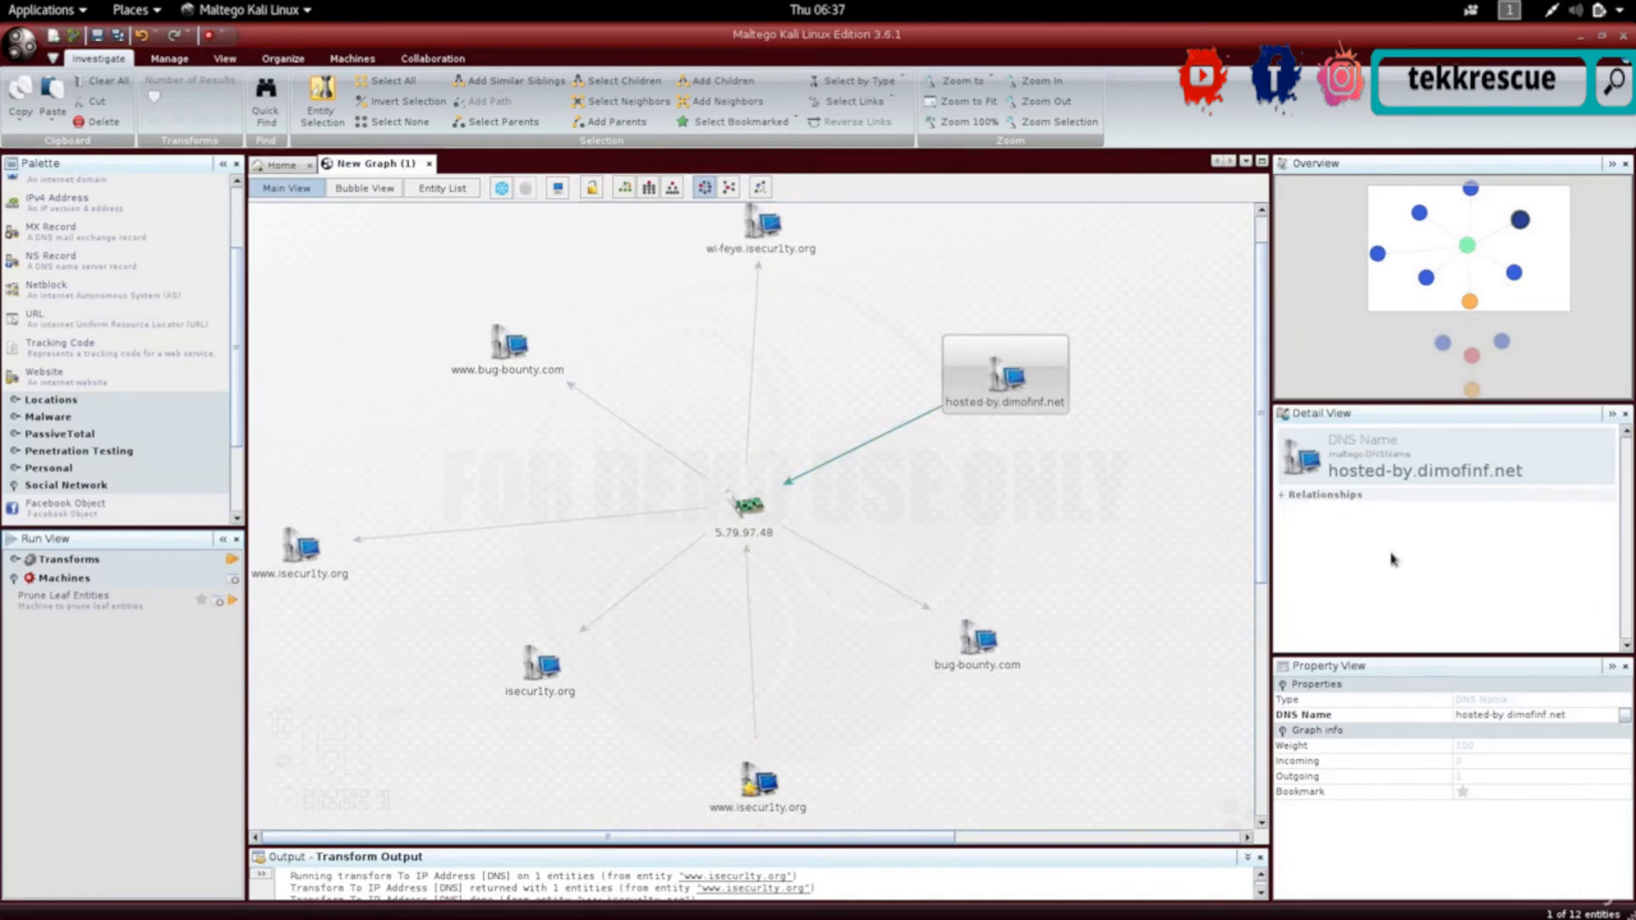
left_click(1537, 719)
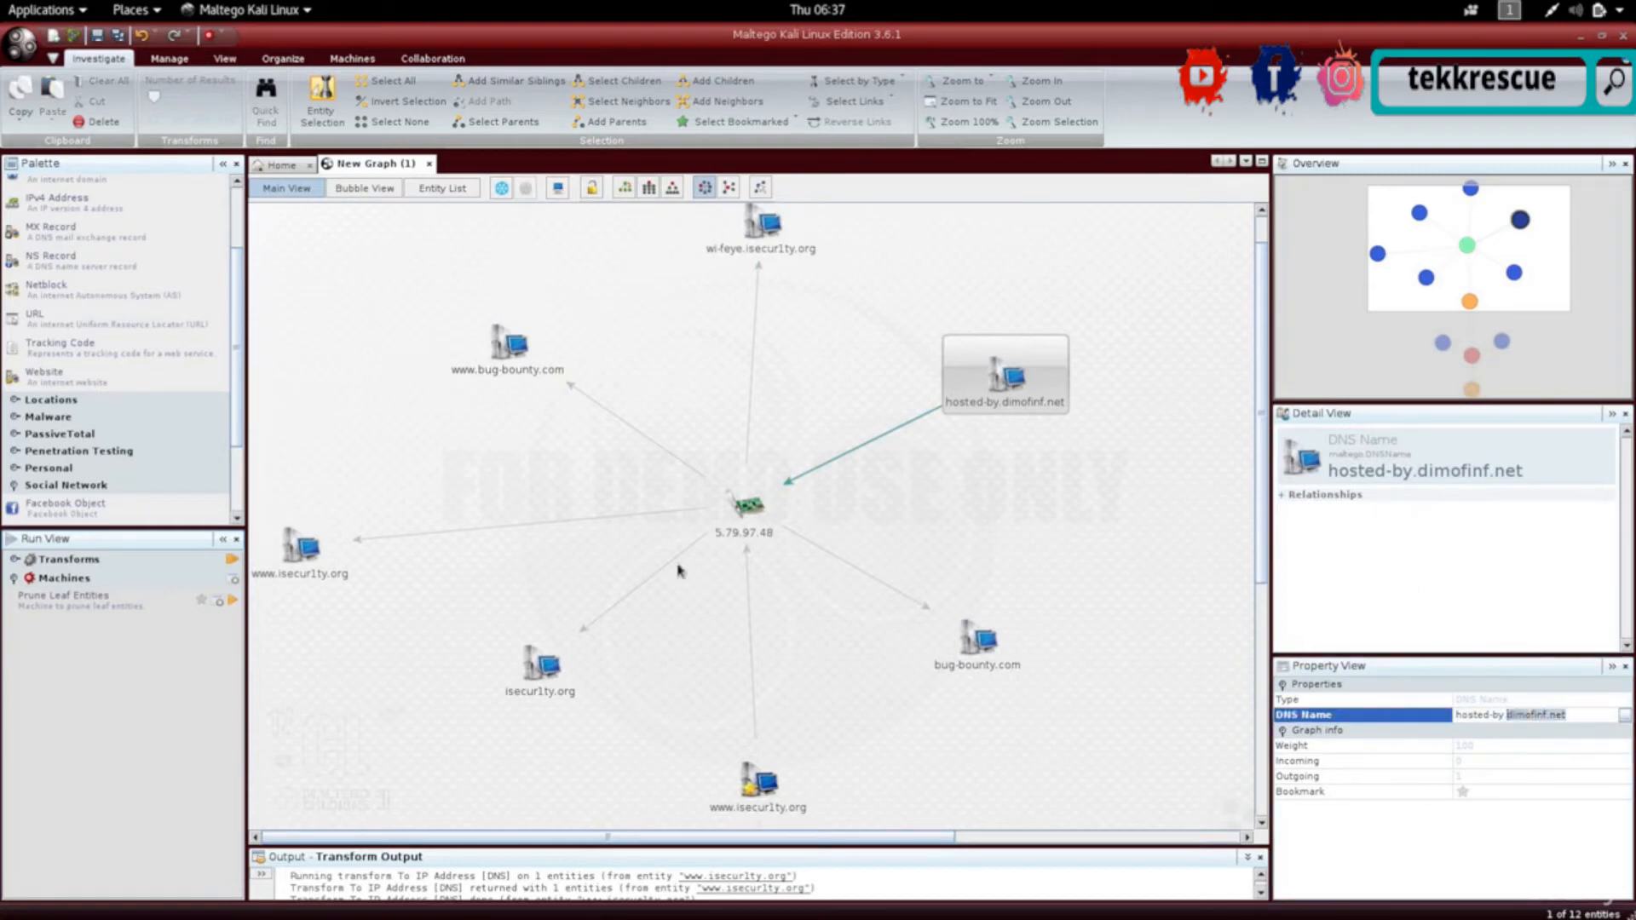
- Open dimofinf.net in Firefox to examine the hosting site, then switch back to the Maltego graph
key("ctrl+alt+Down")
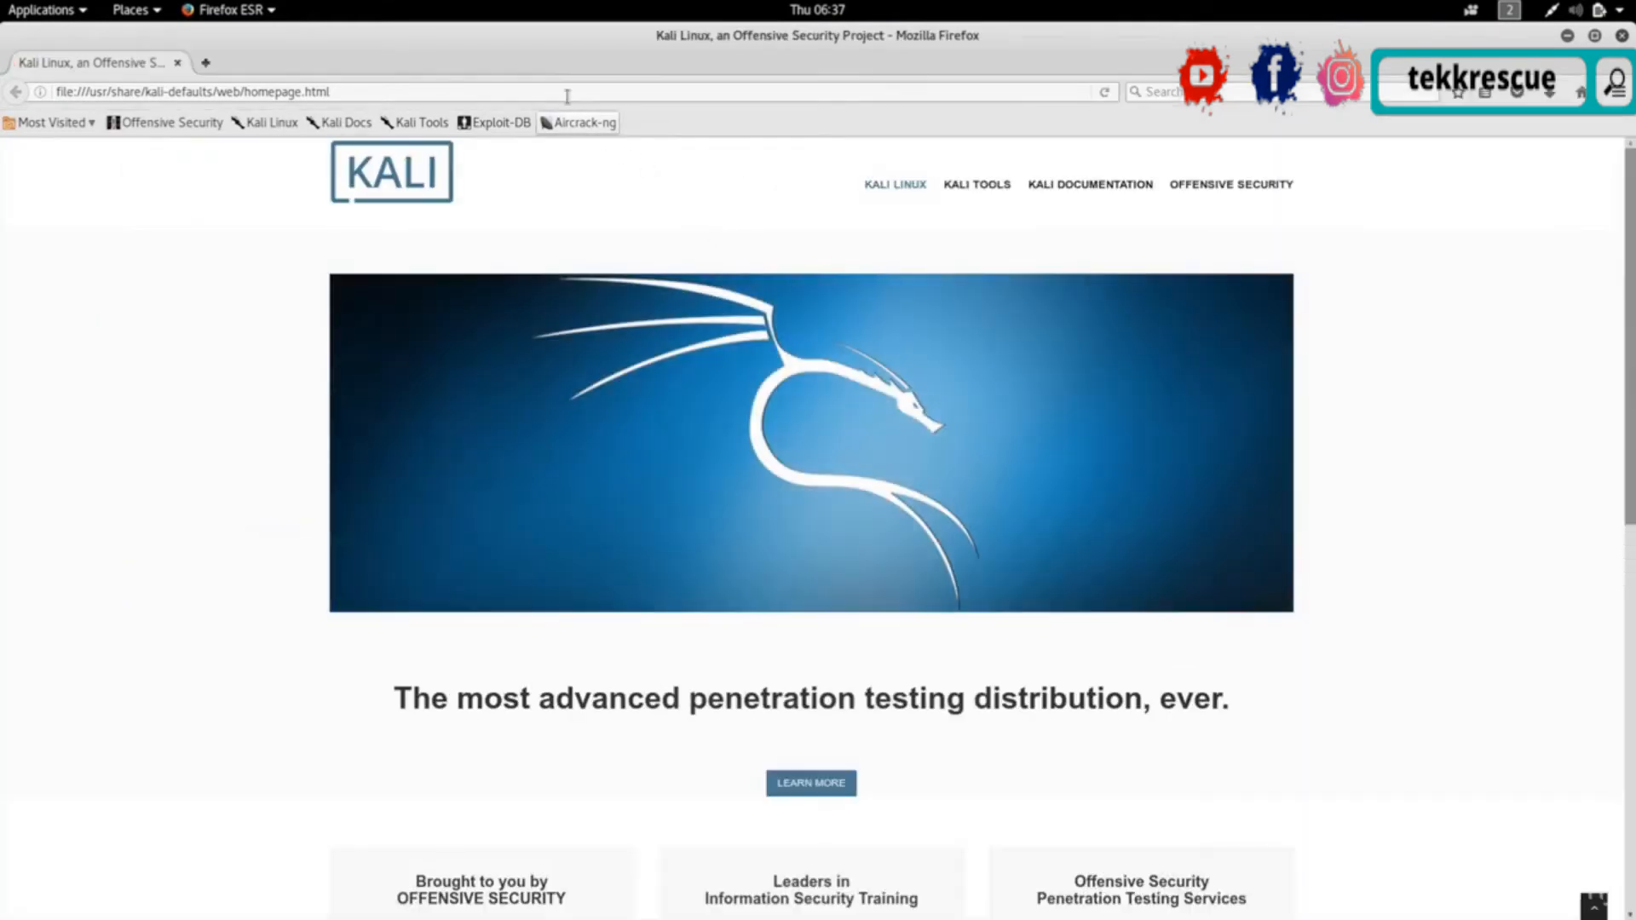
left_click(564, 92)
type("dimofinf.net")
key("Return")
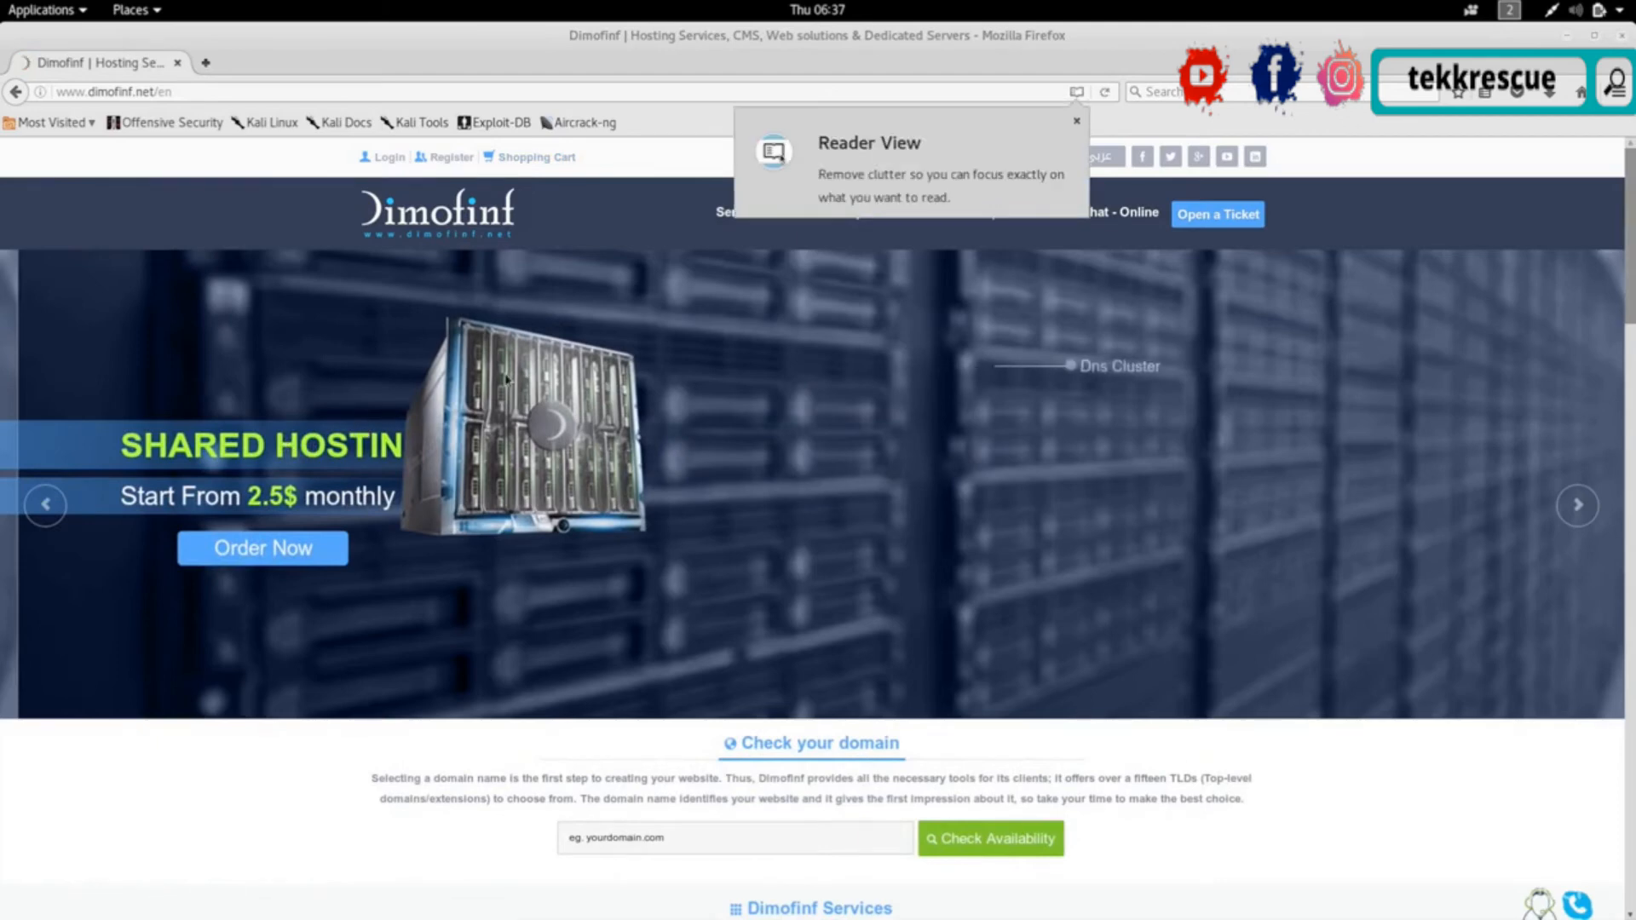
left_click(1077, 121)
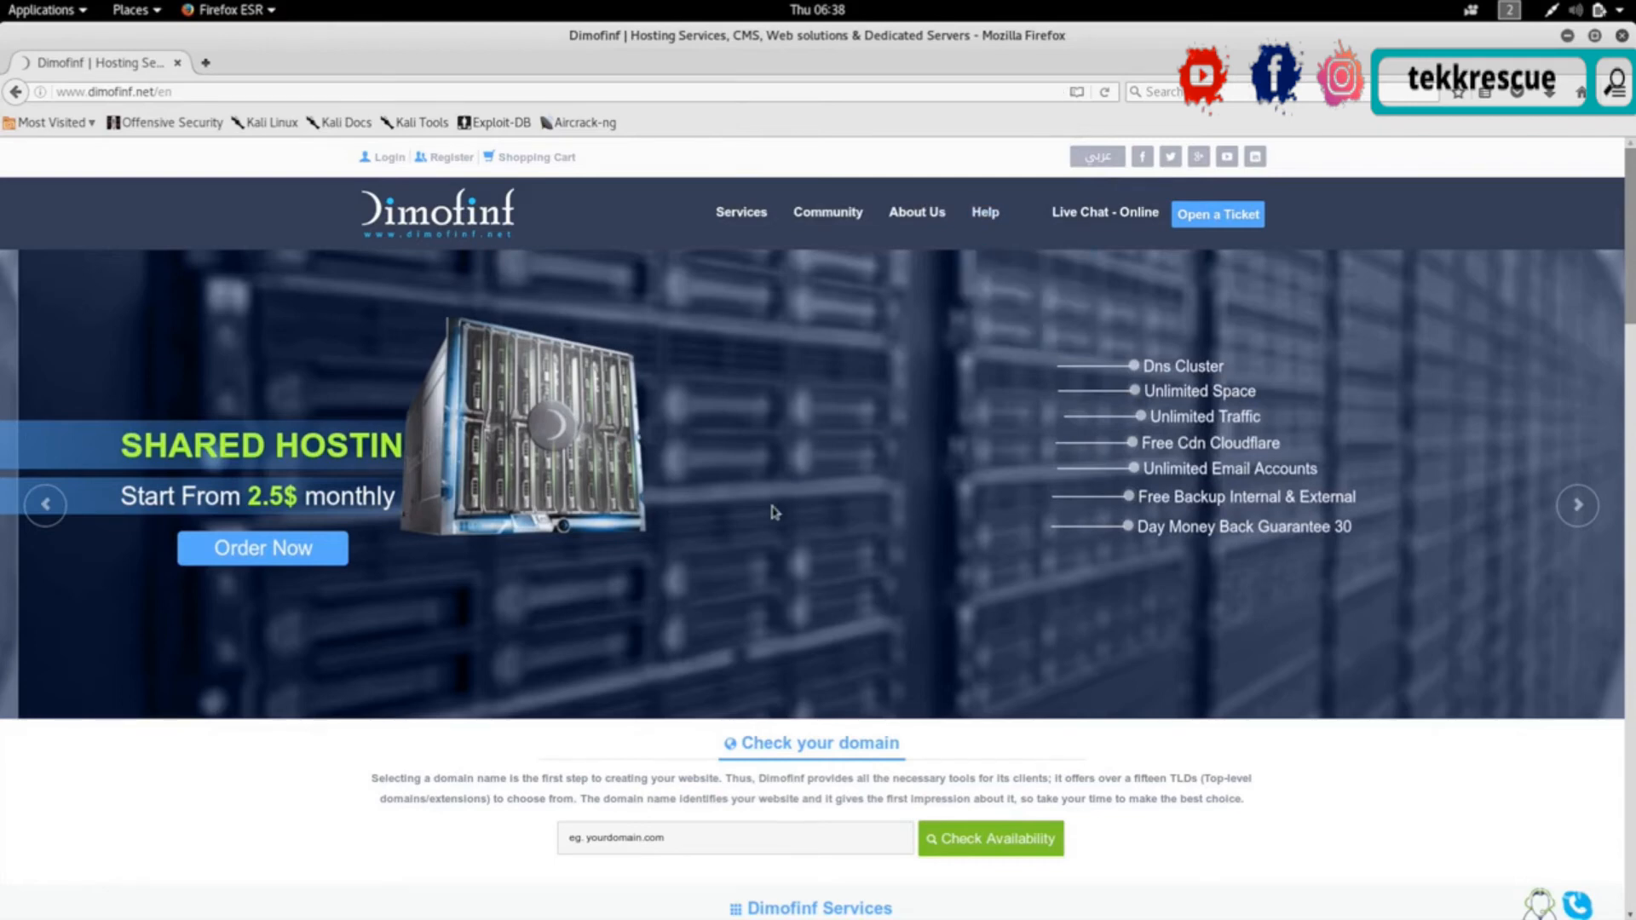
key("ctrl+alt+Up")
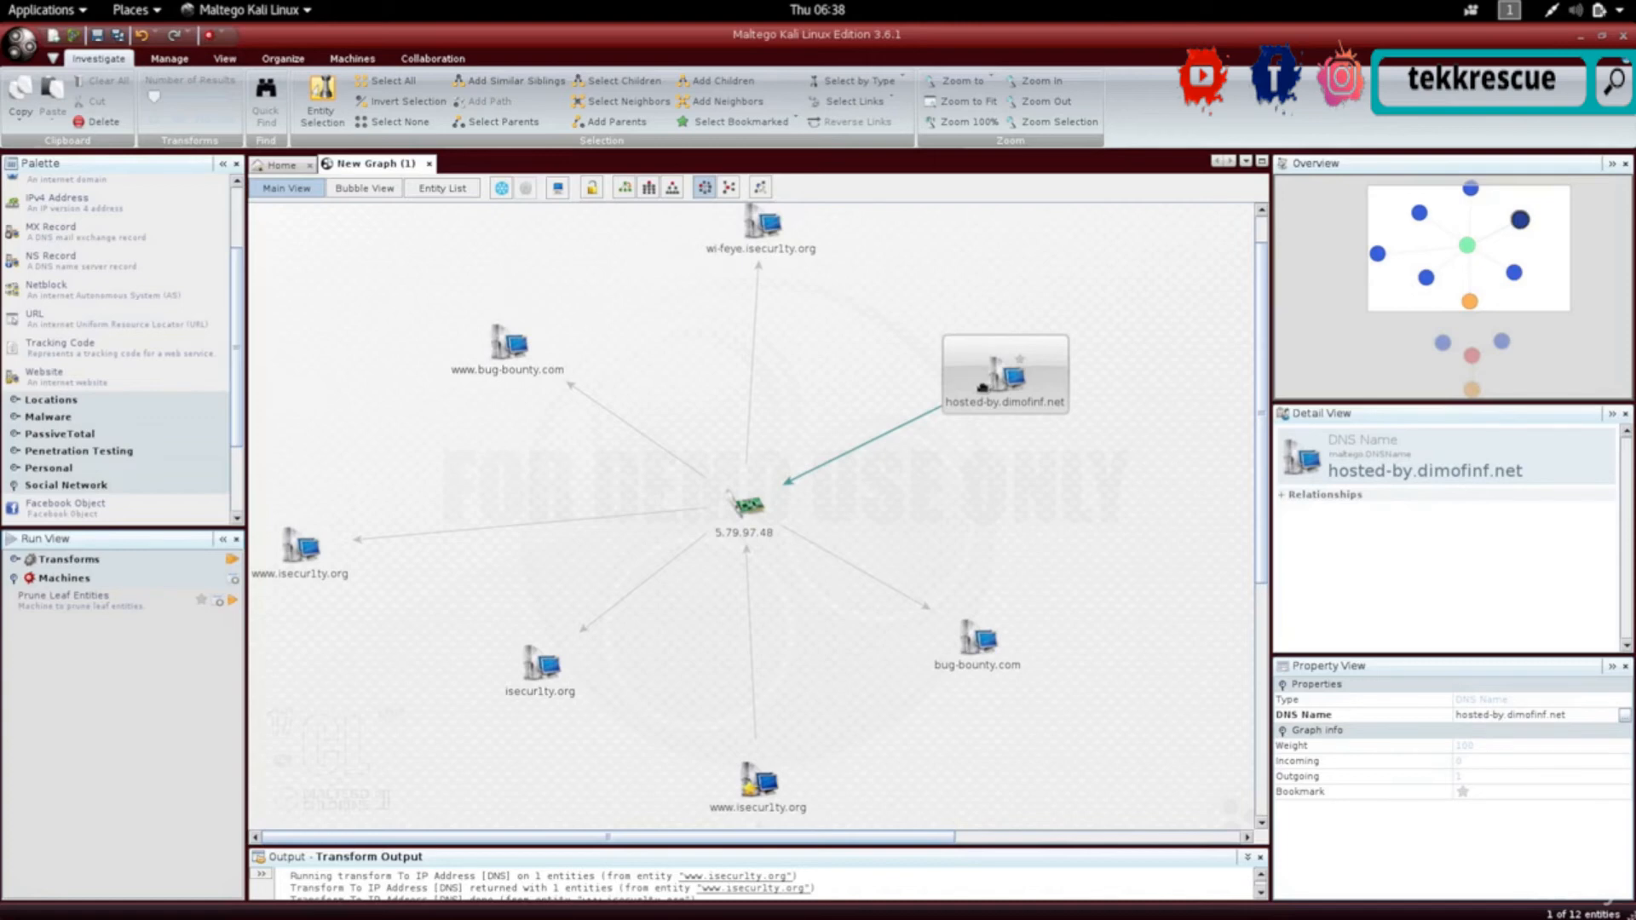
left_click(748, 507)
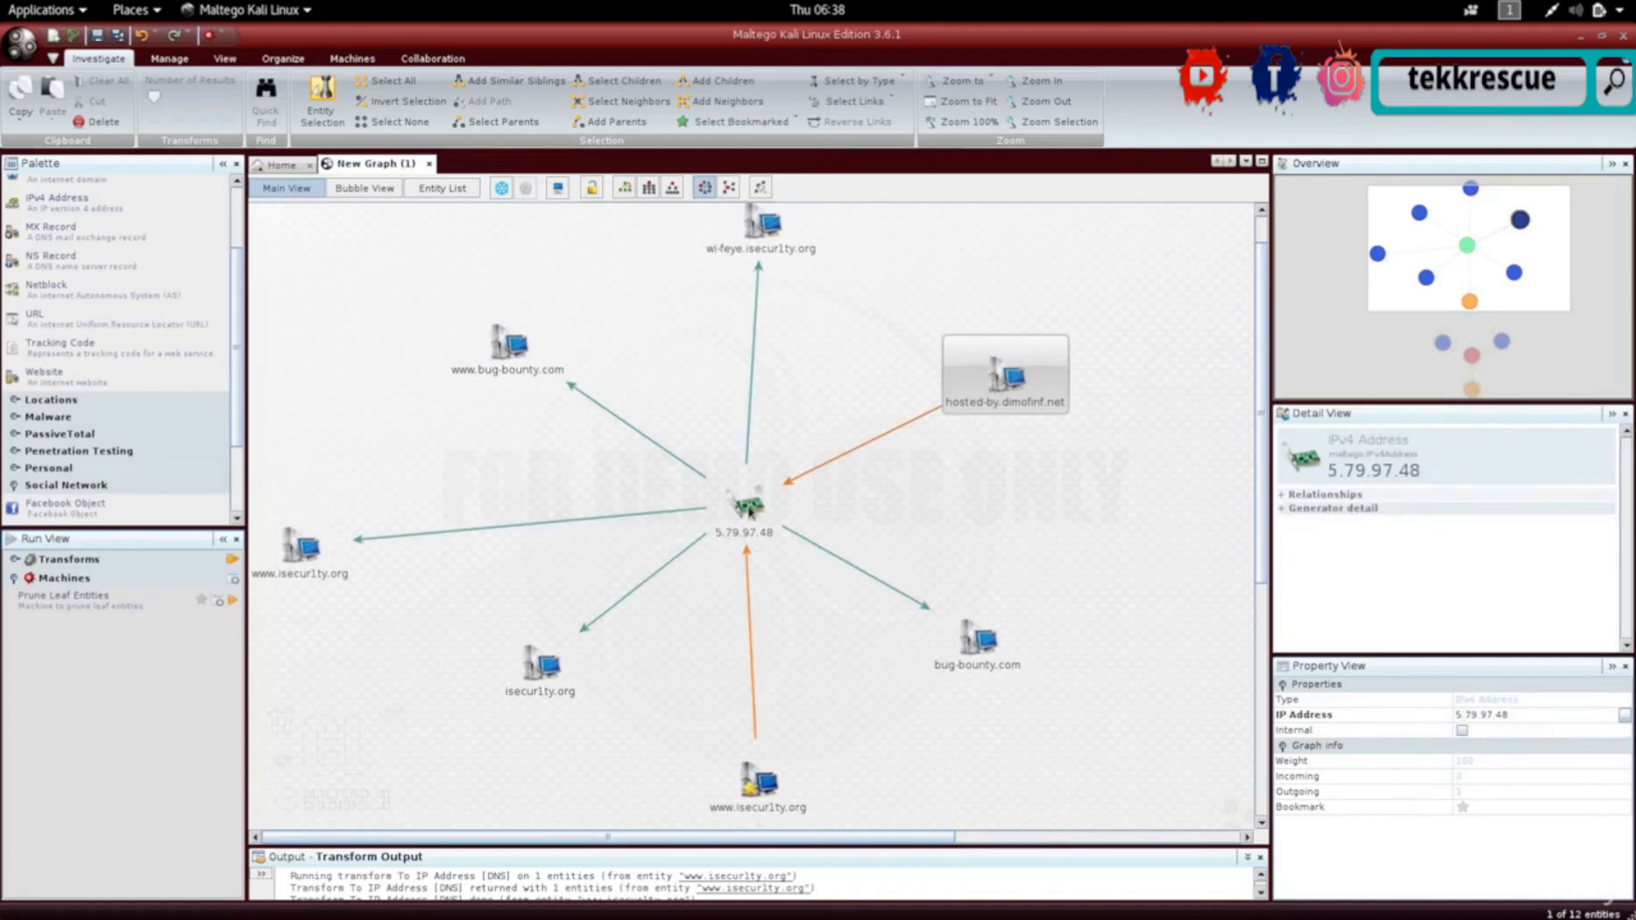
left_click(1001, 375)
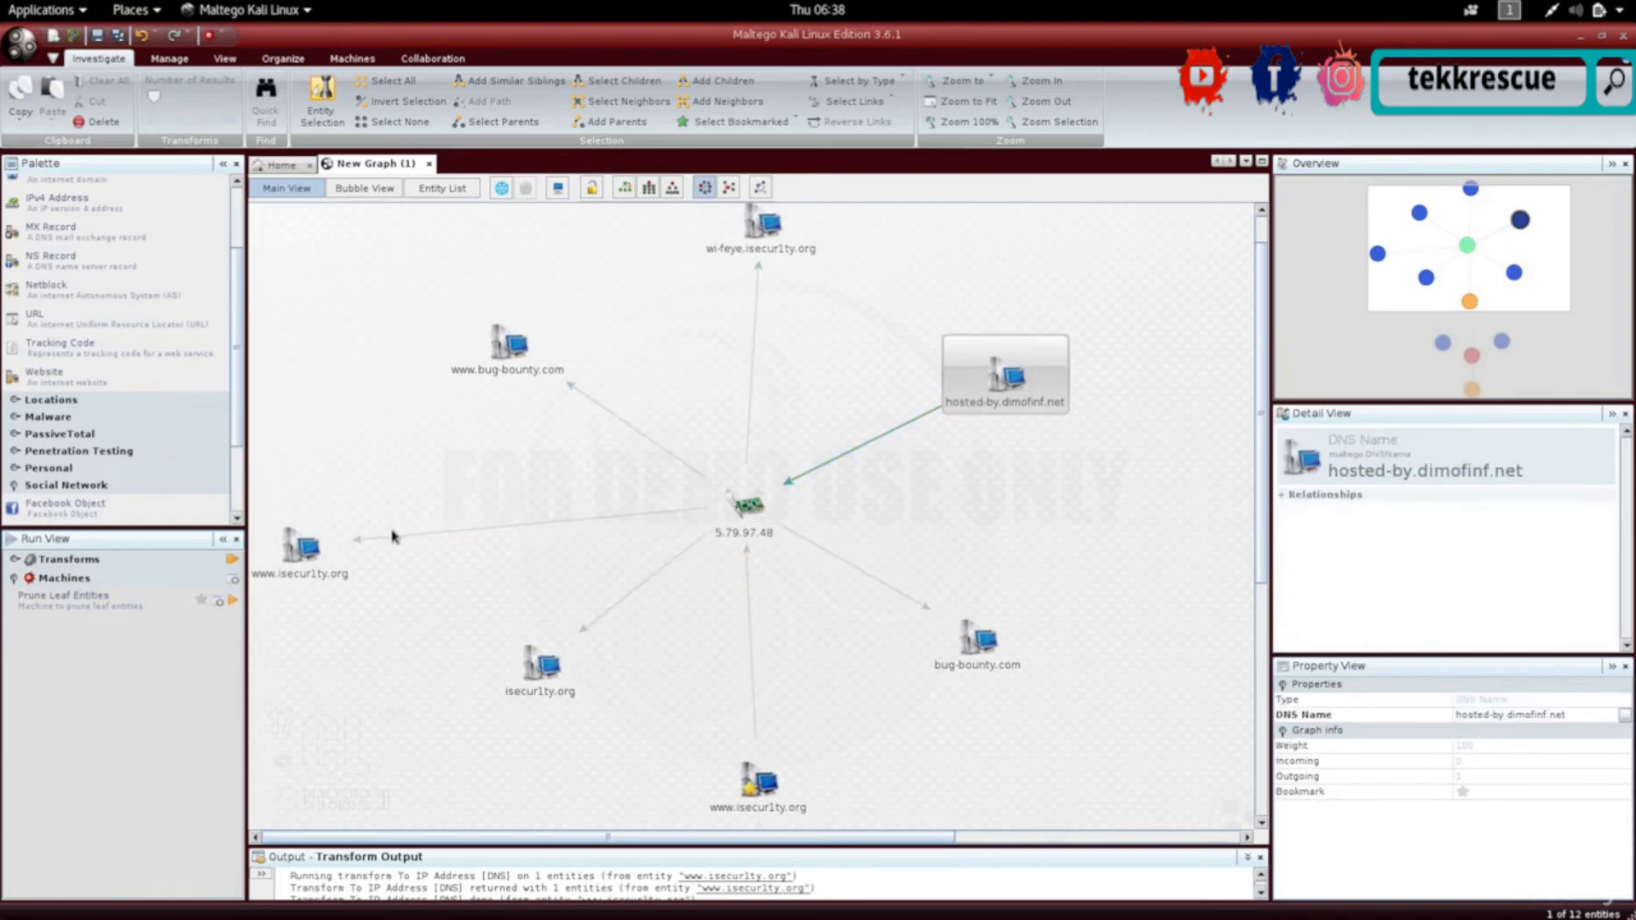
left_click(299, 561)
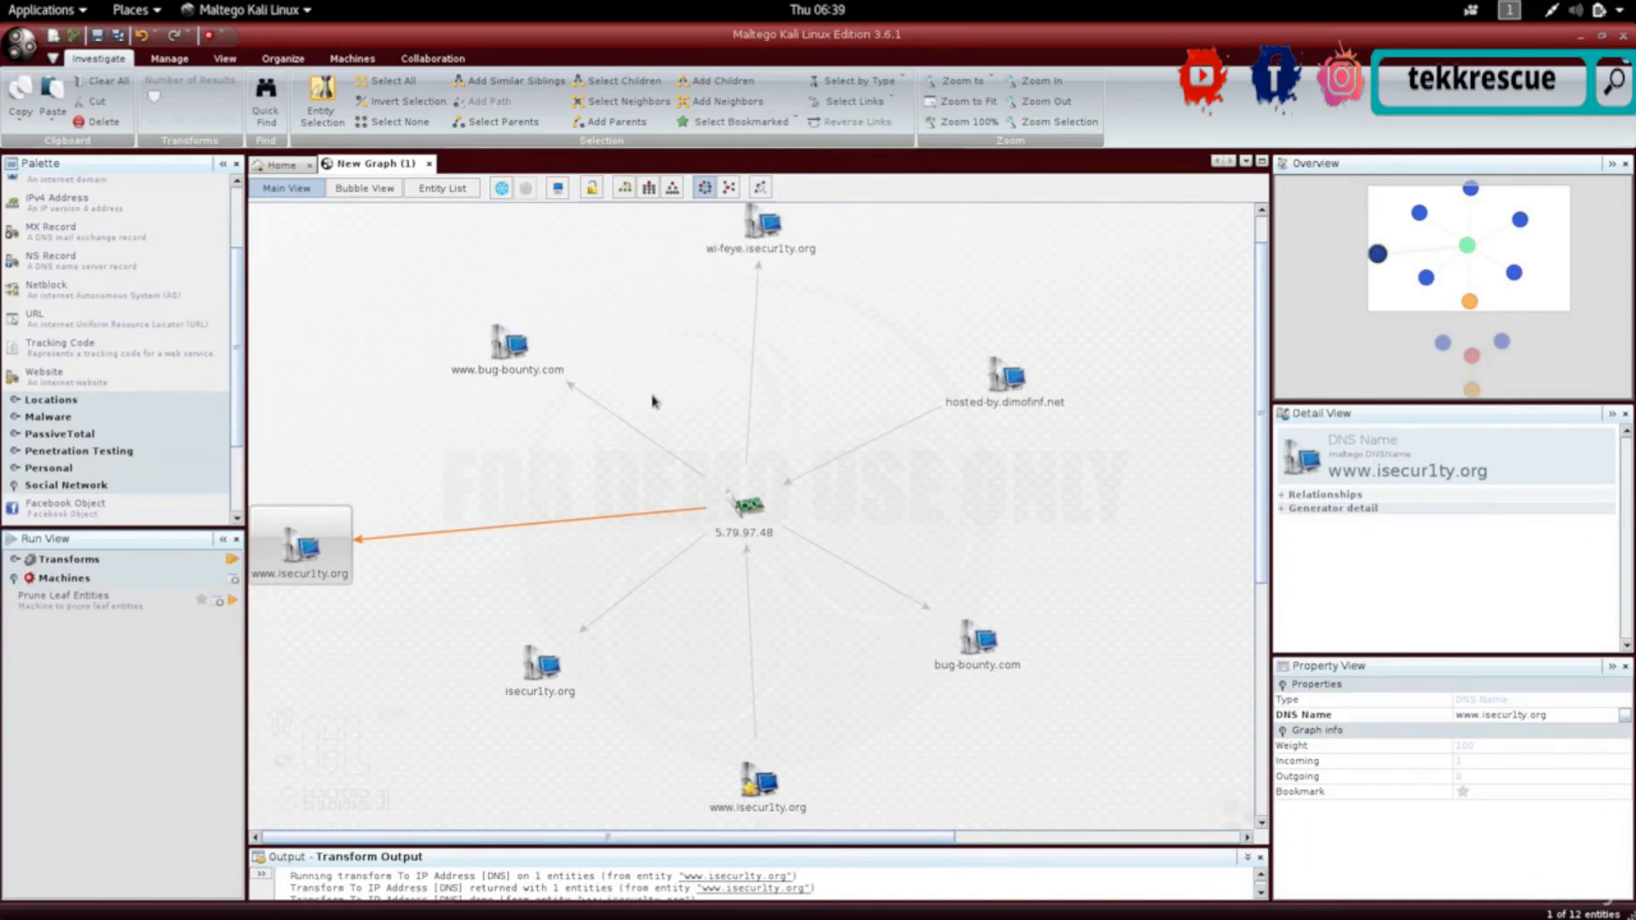
left_click(511, 364)
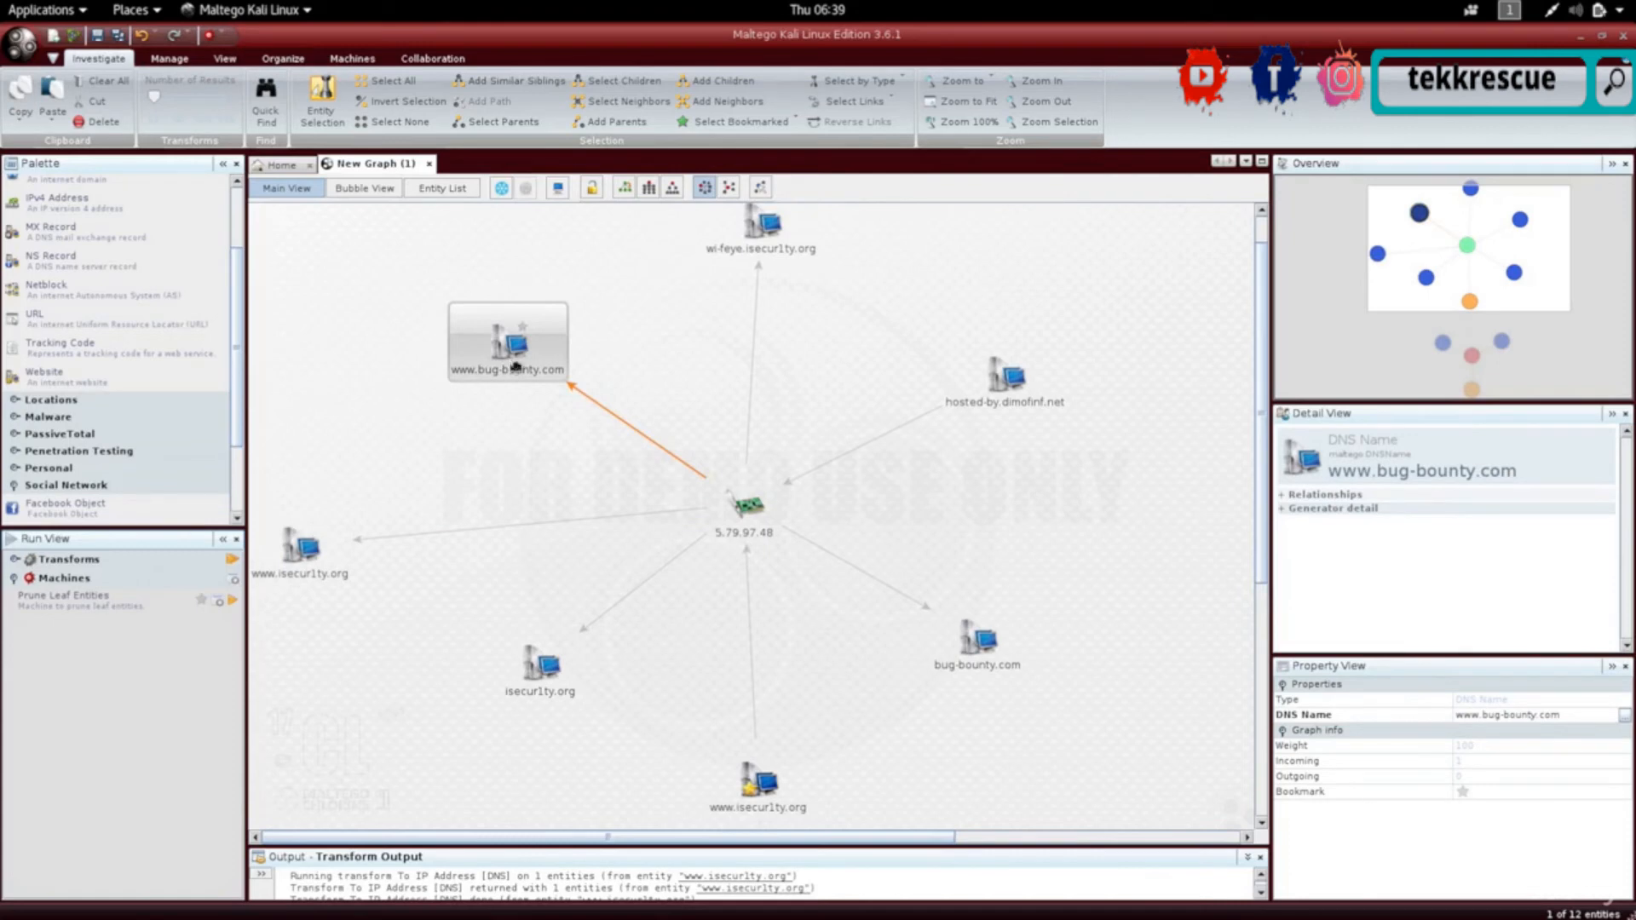
right_click(512, 365)
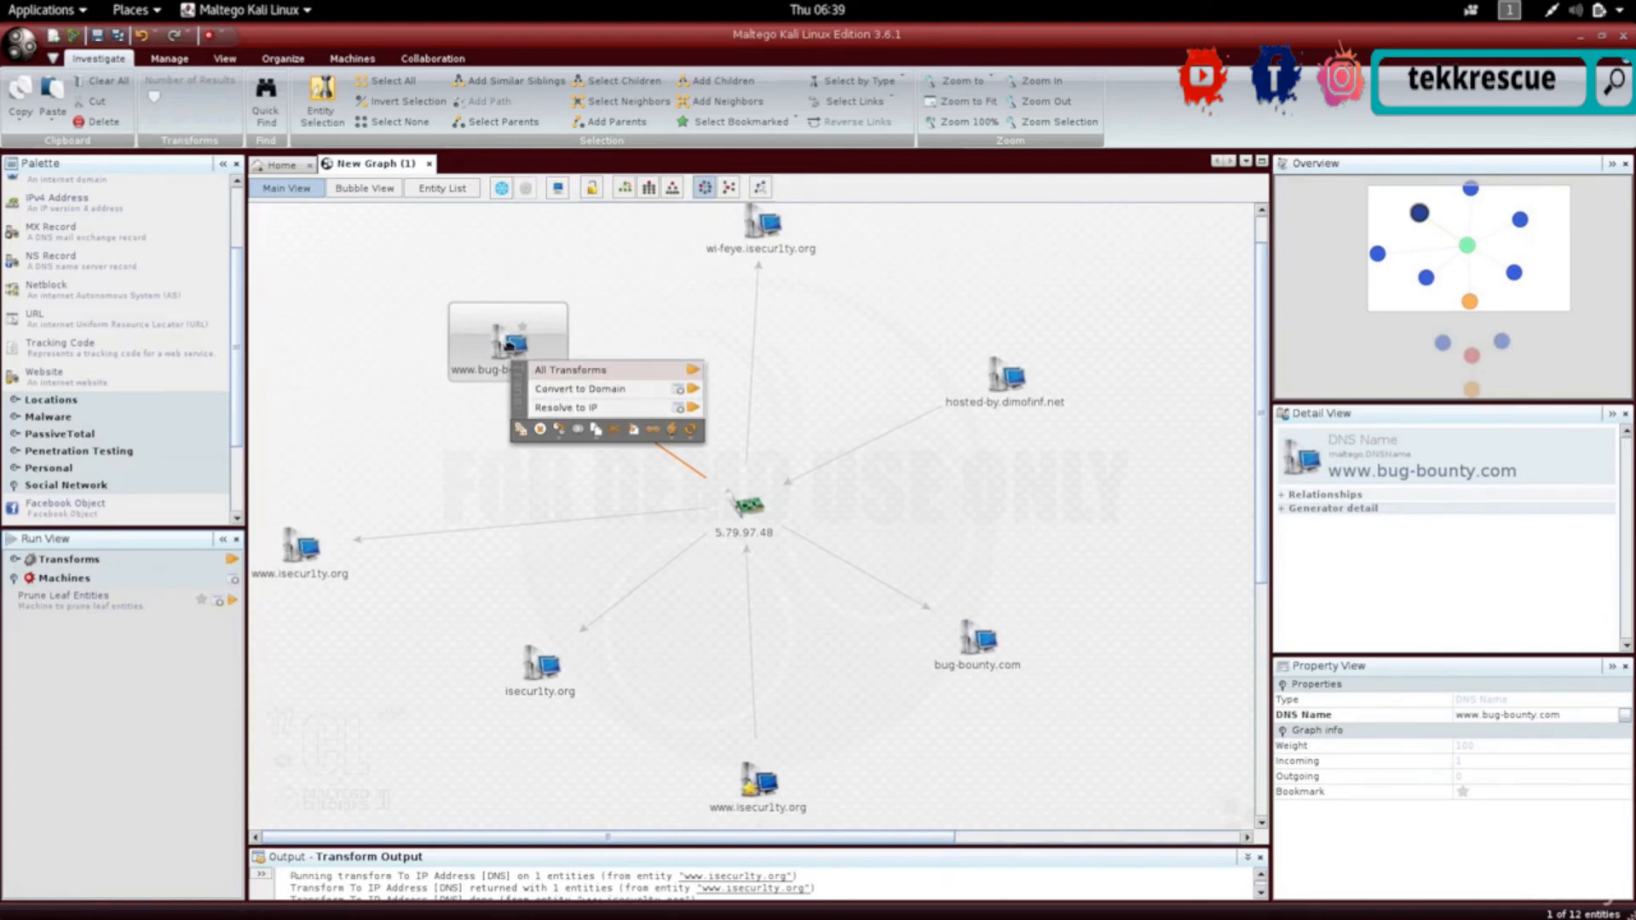
left_click(686, 388)
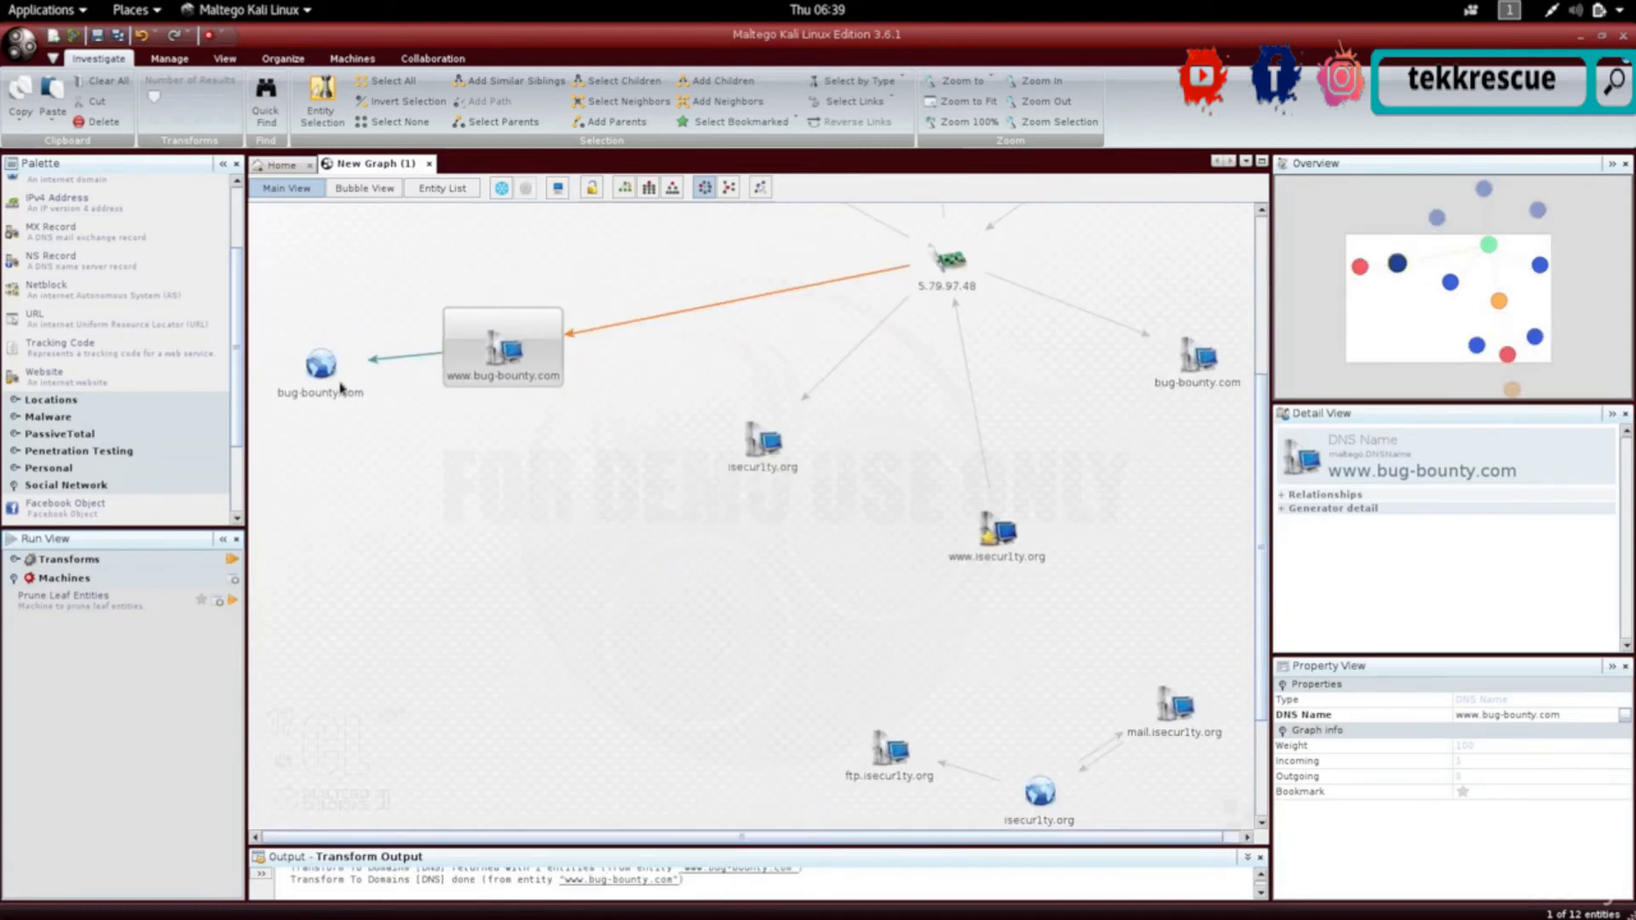
- Run the Email addresses from Domain transform on the bug-bounty.com domain entity
left_click(322, 372)
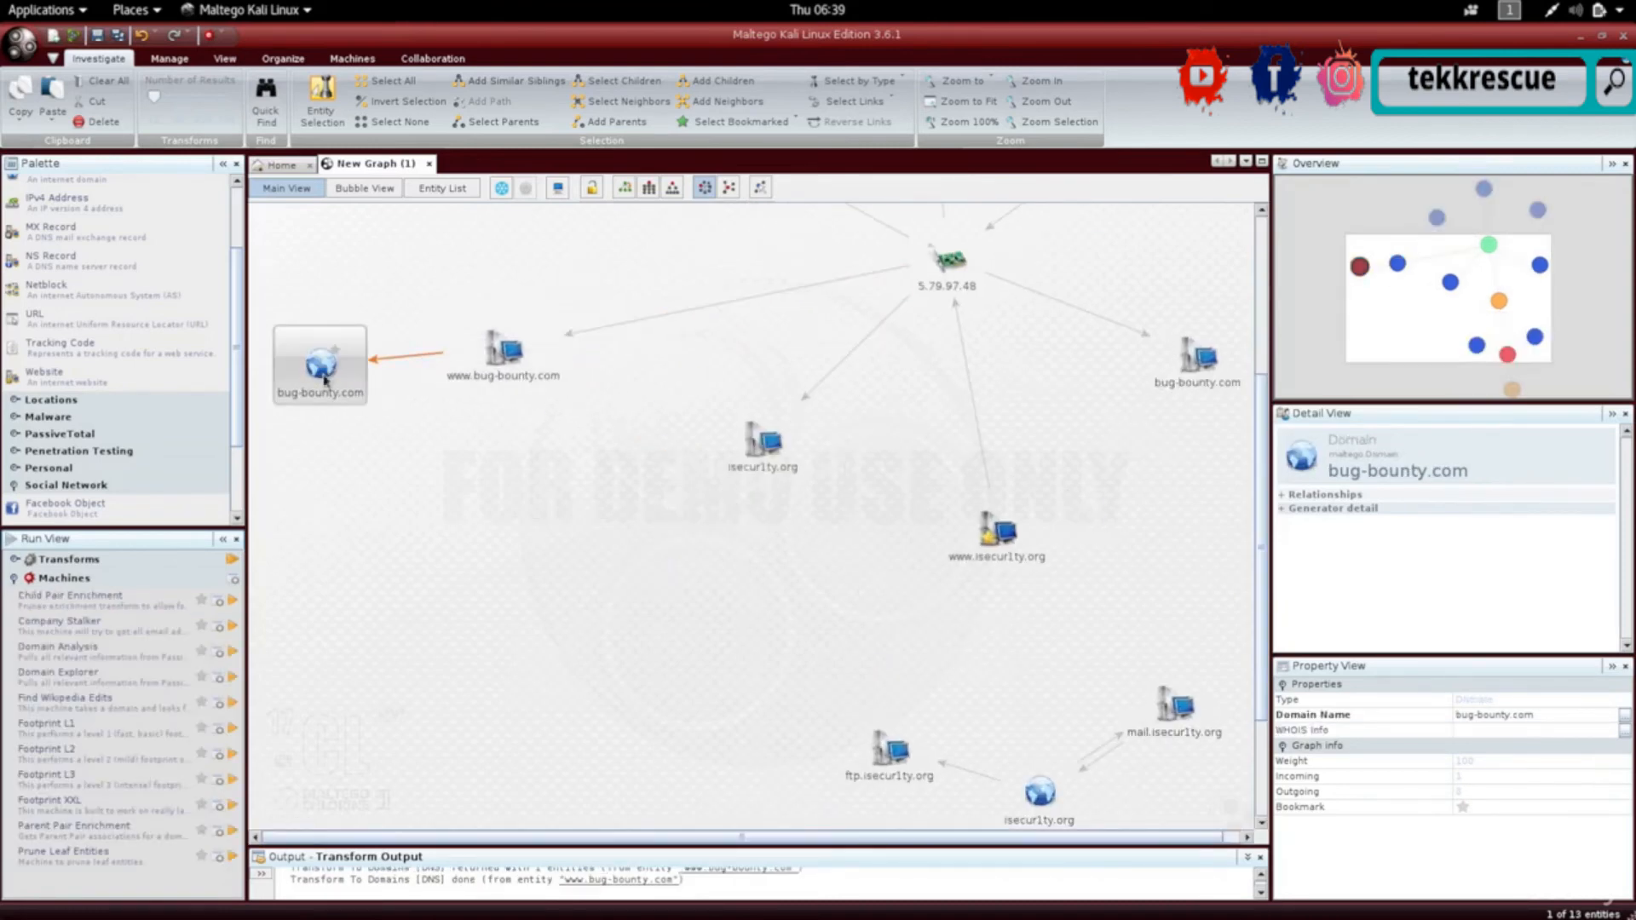
right_click(322, 372)
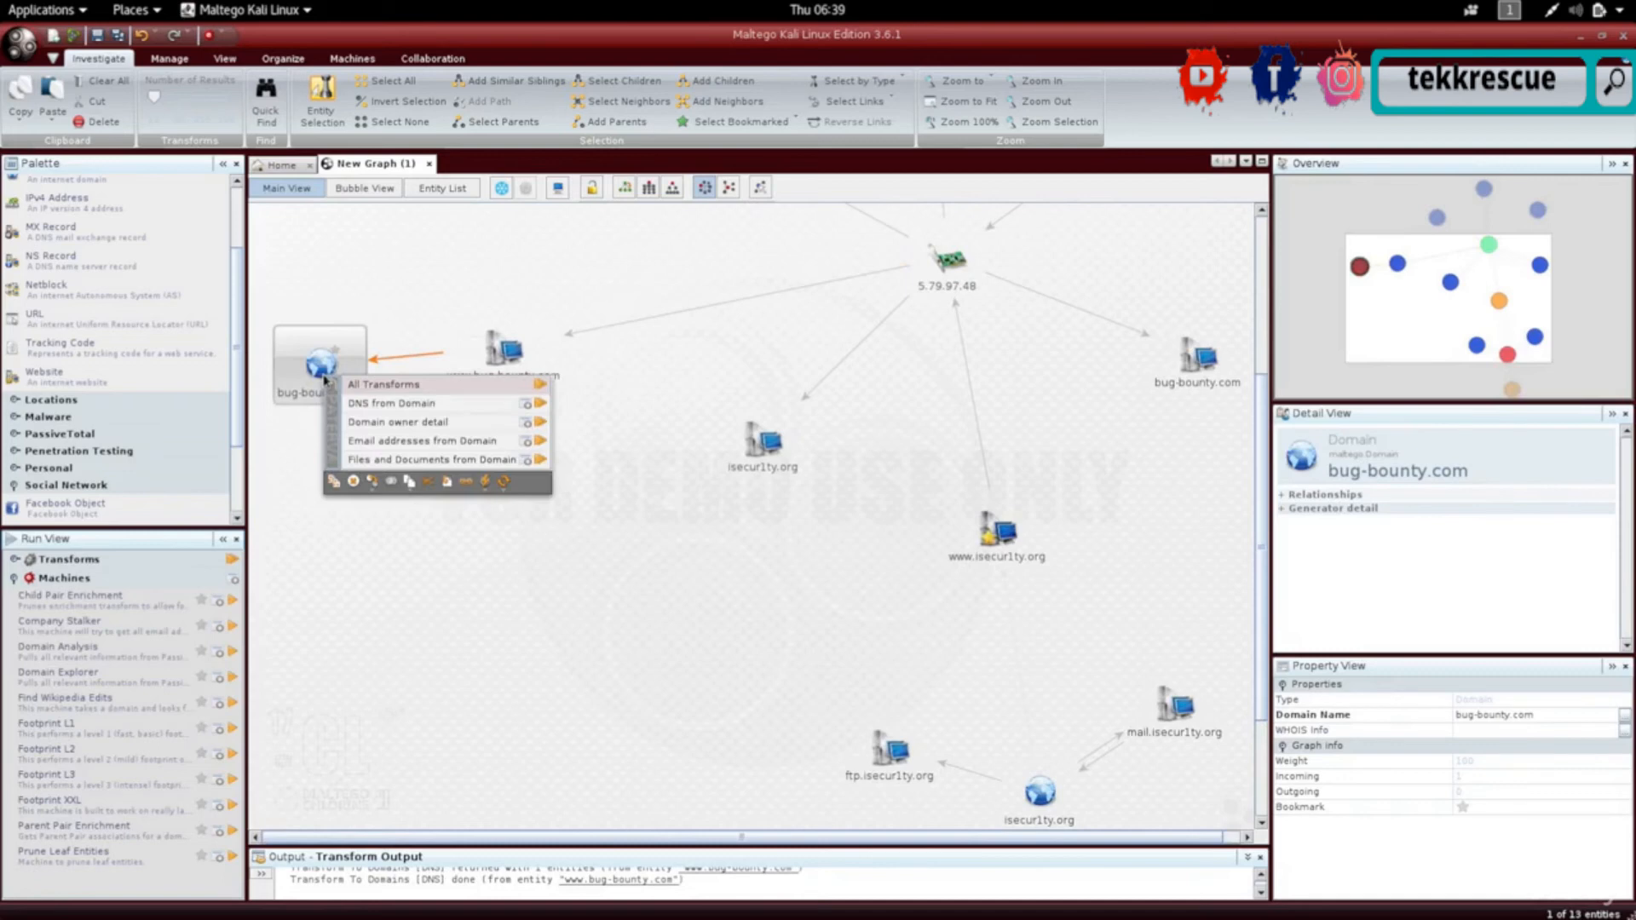
left_click(540, 442)
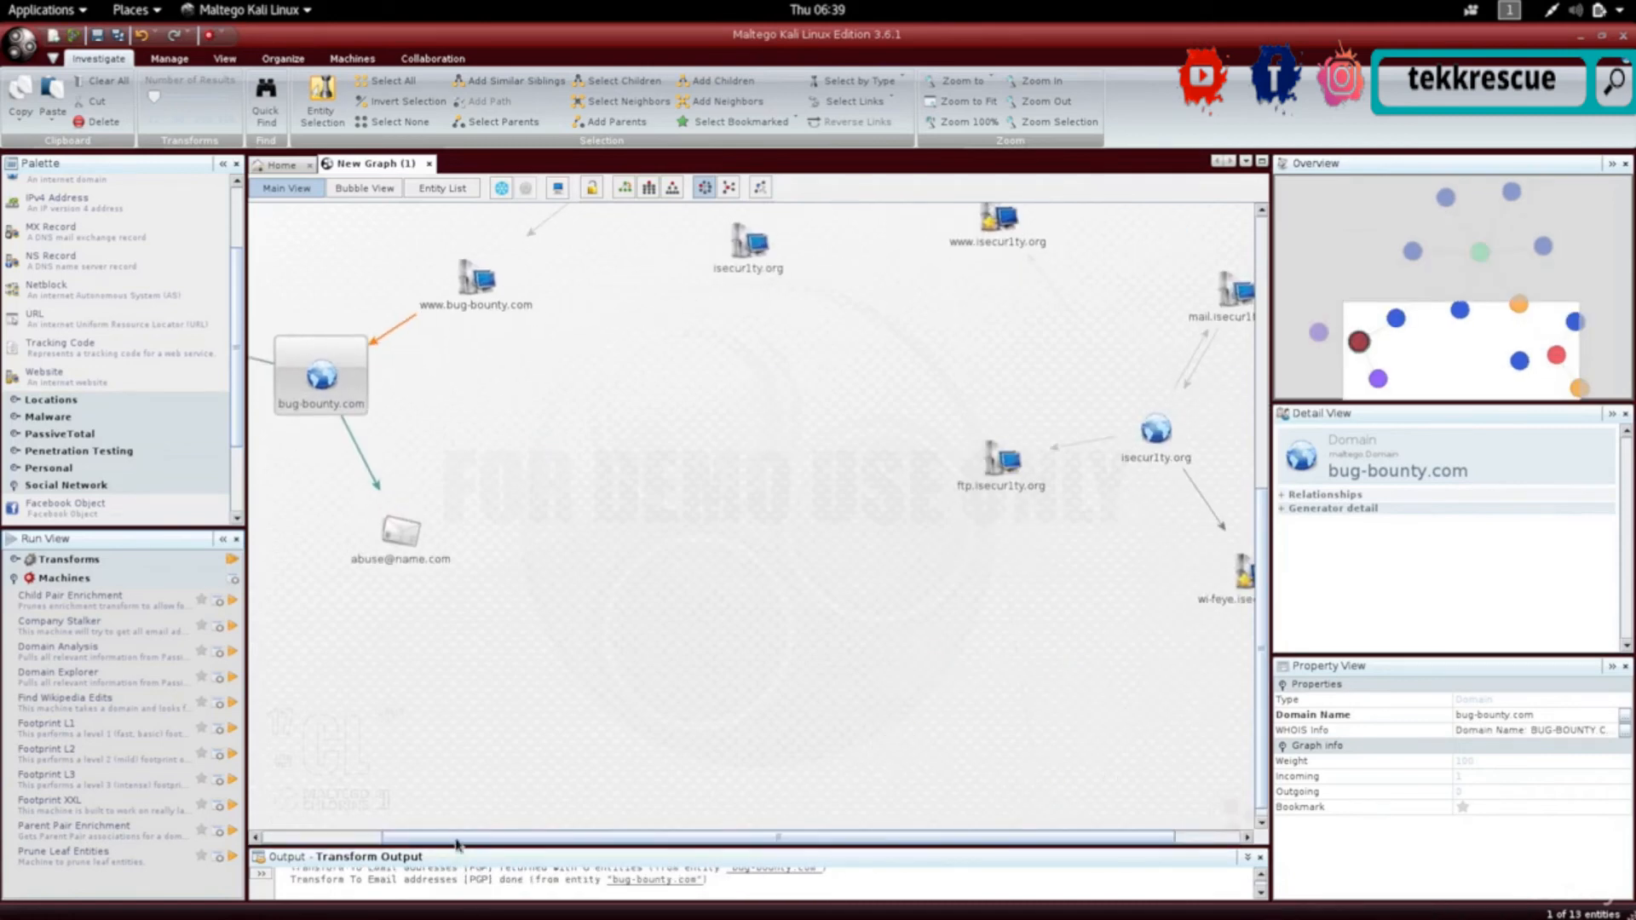
- Scroll the graph and inspect the email address entities linked to bug-bounty.com
left_click_drag(456, 843, 334, 835)
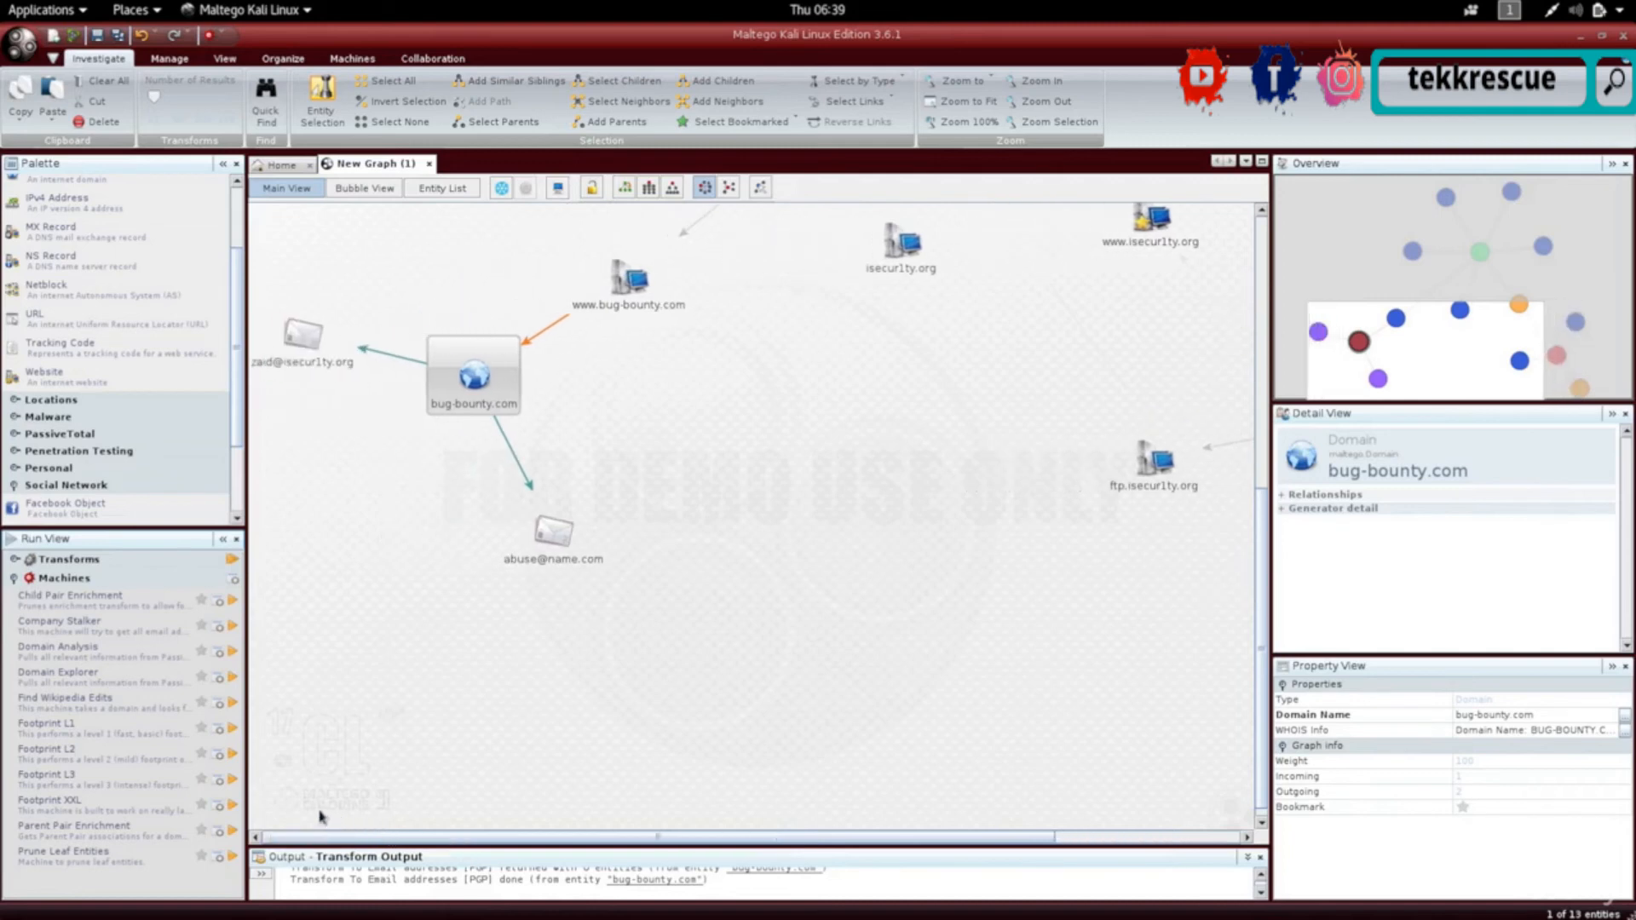
left_click(346, 368)
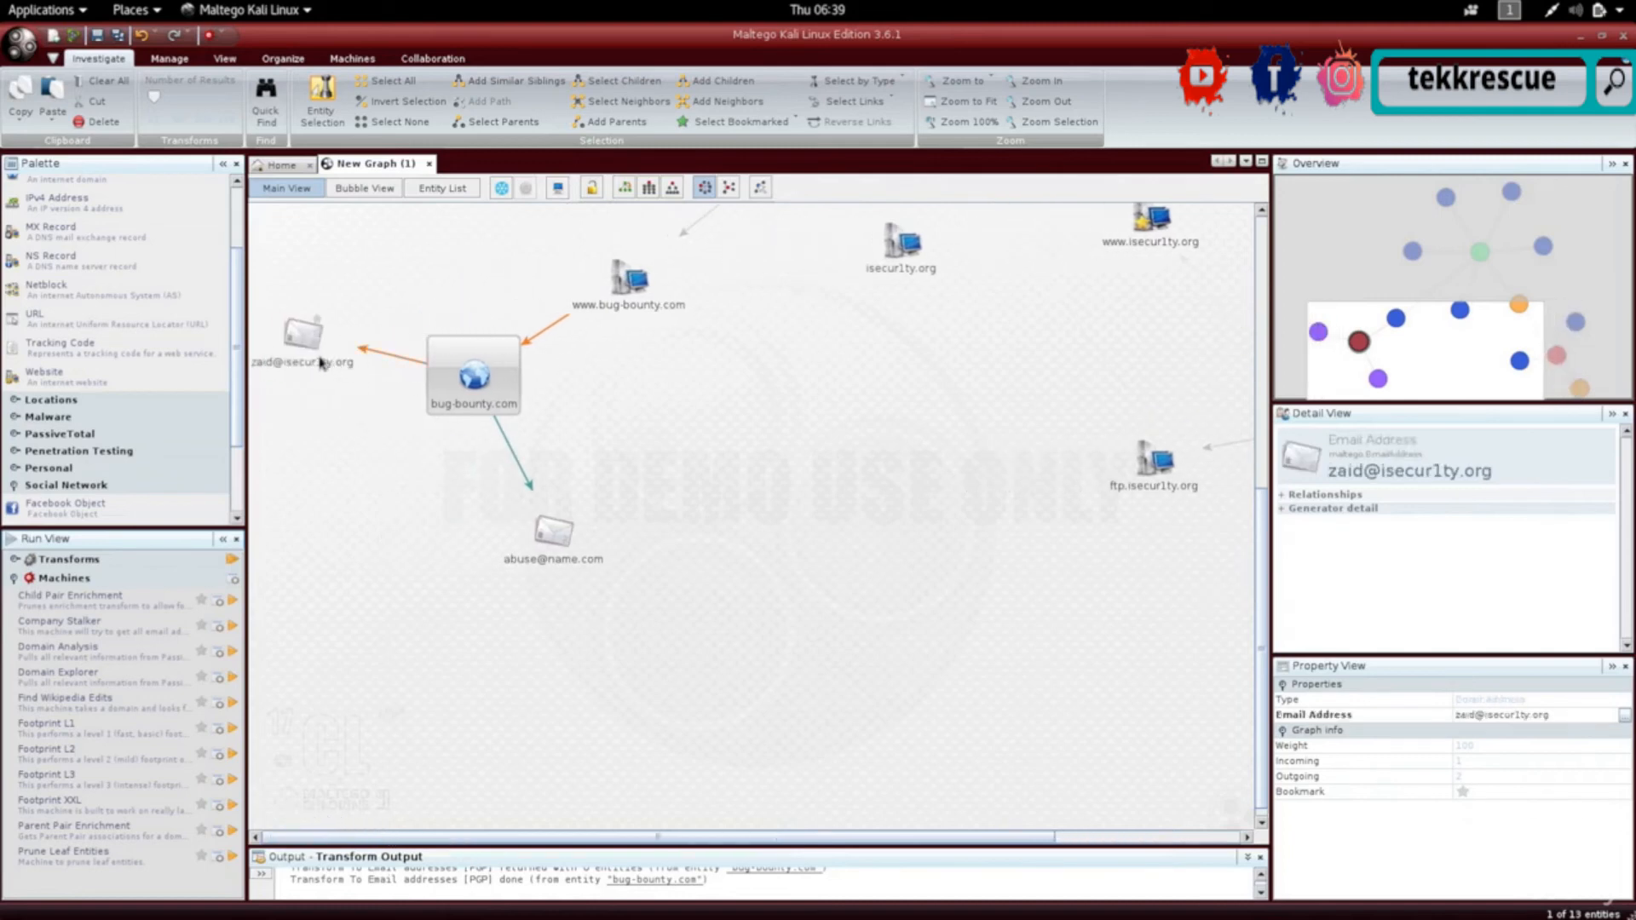
left_click(315, 356)
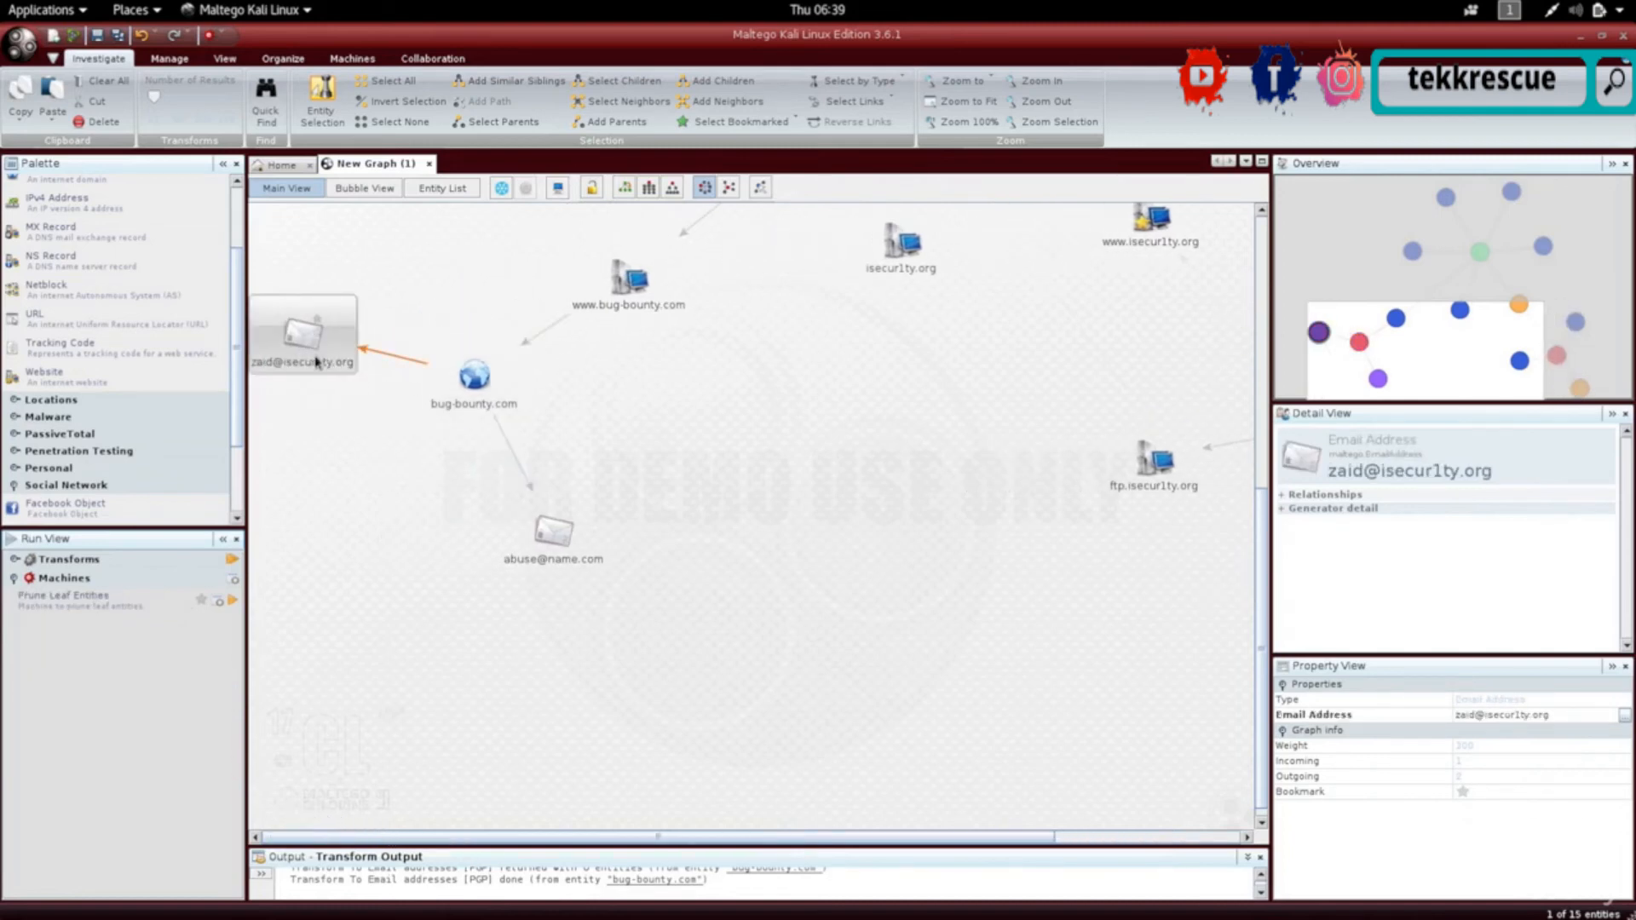